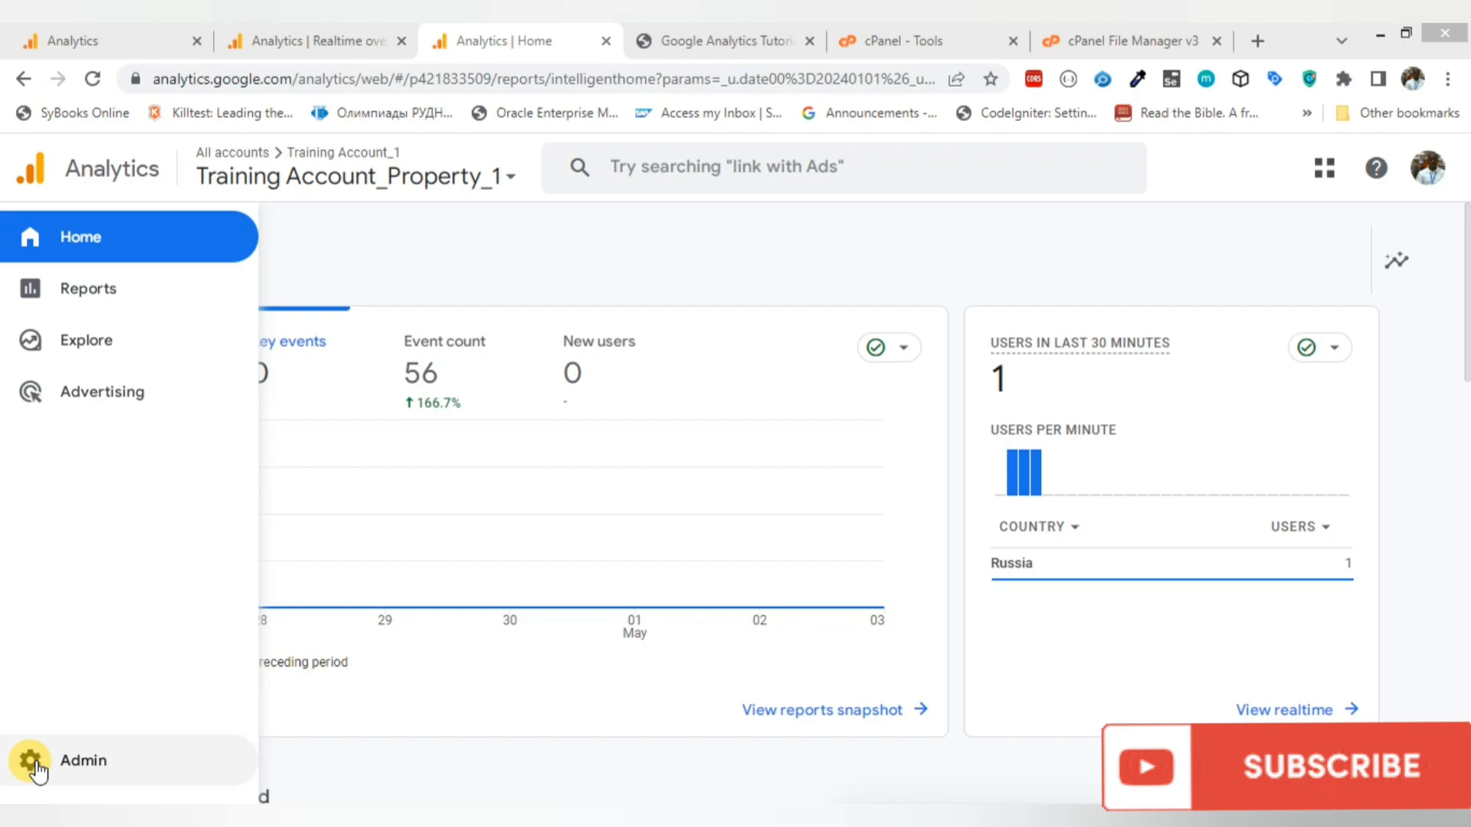
Step: Open the property's Audiences list from the admin data display settings, dismiss the introduction, and start building a new audience
{"action": "left_click", "coordinate": [32, 763]}
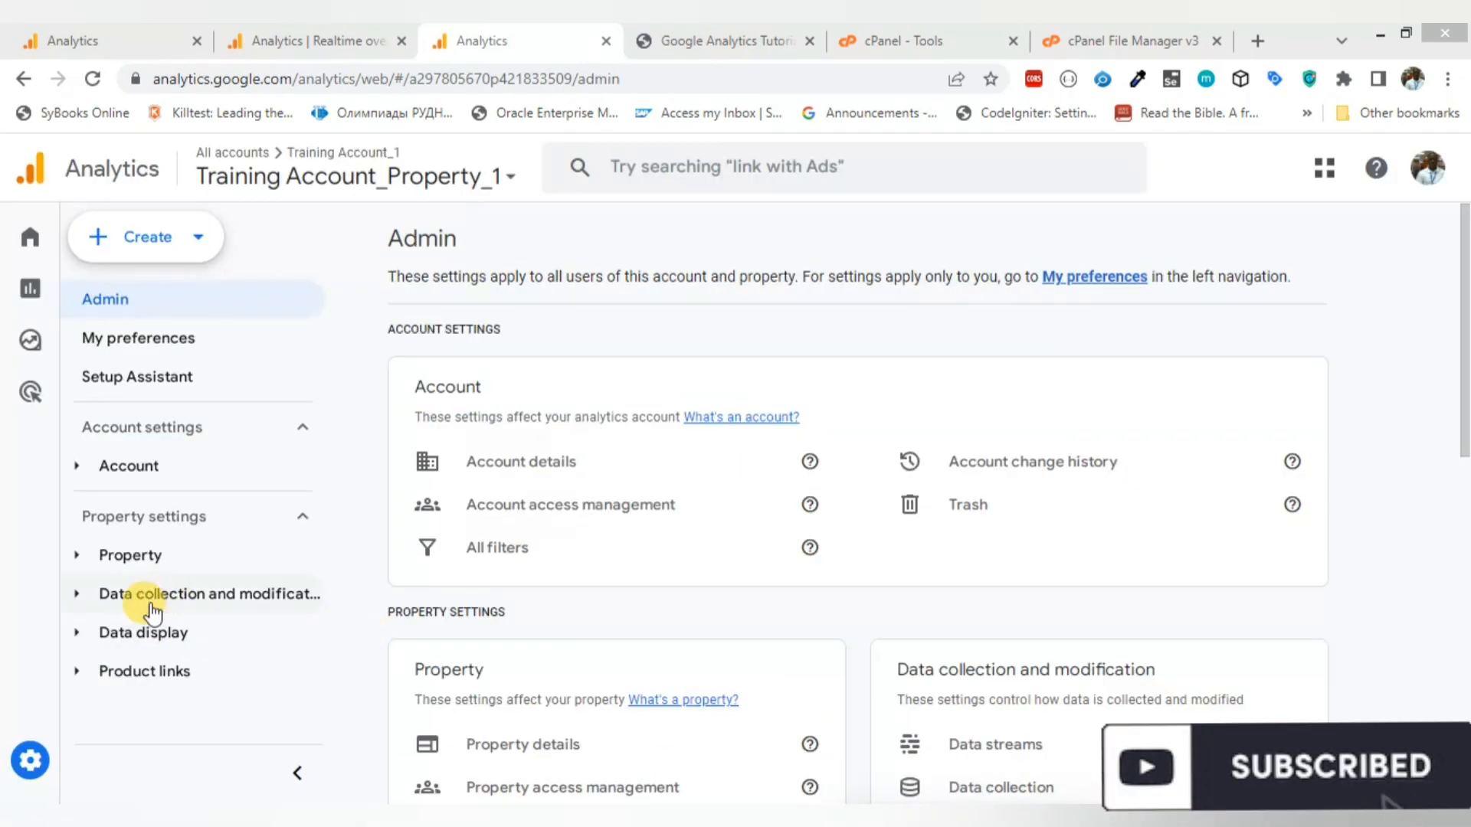
{"action": "left_click", "coordinate": [74, 636]}
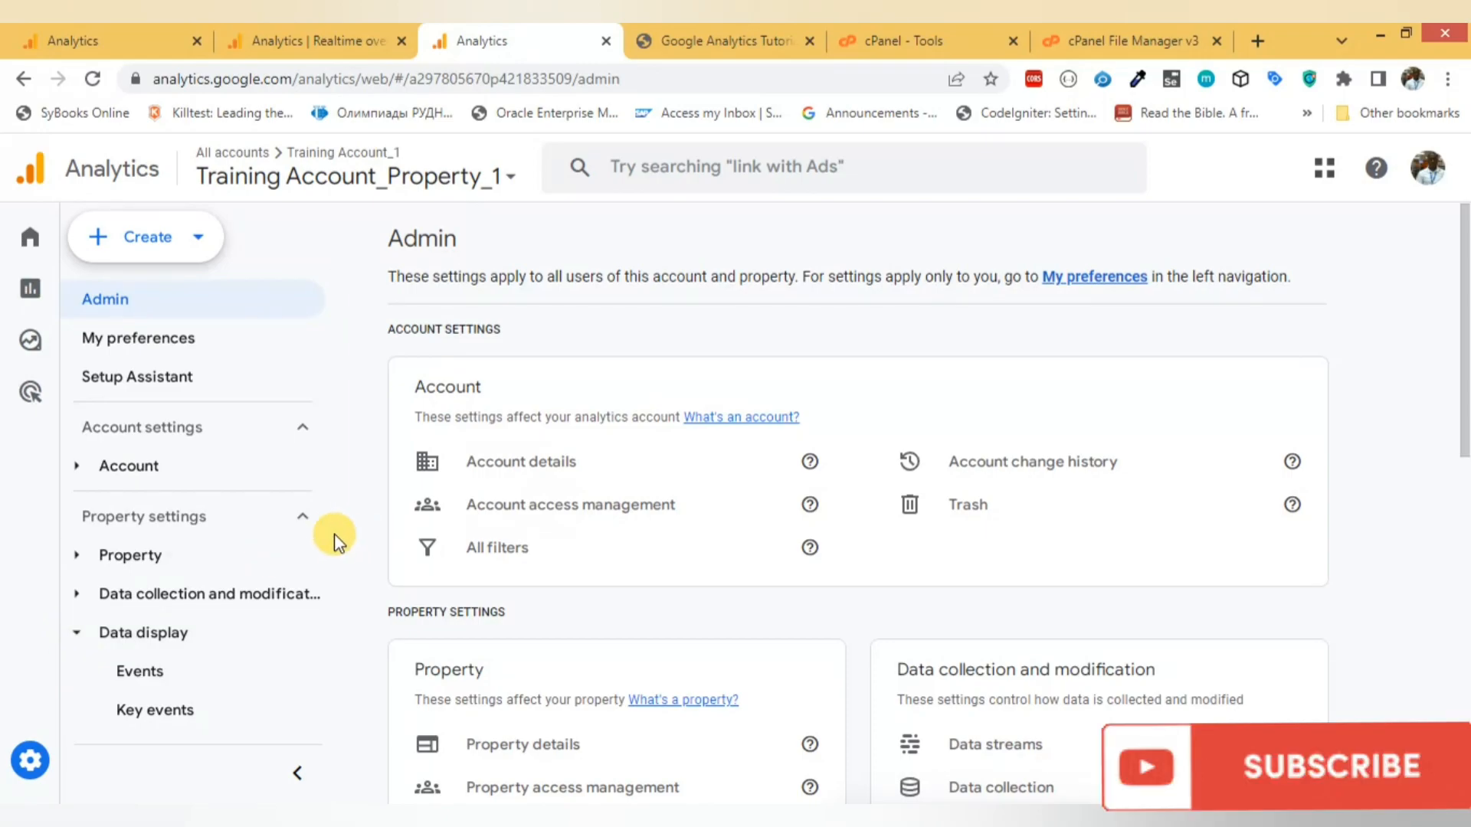
{"action": "scroll", "coordinate": [331, 536], "scroll_direction": "down", "scroll_amount": 1}
{"action": "scroll", "coordinate": [333, 601], "scroll_direction": "down", "scroll_amount": 2}
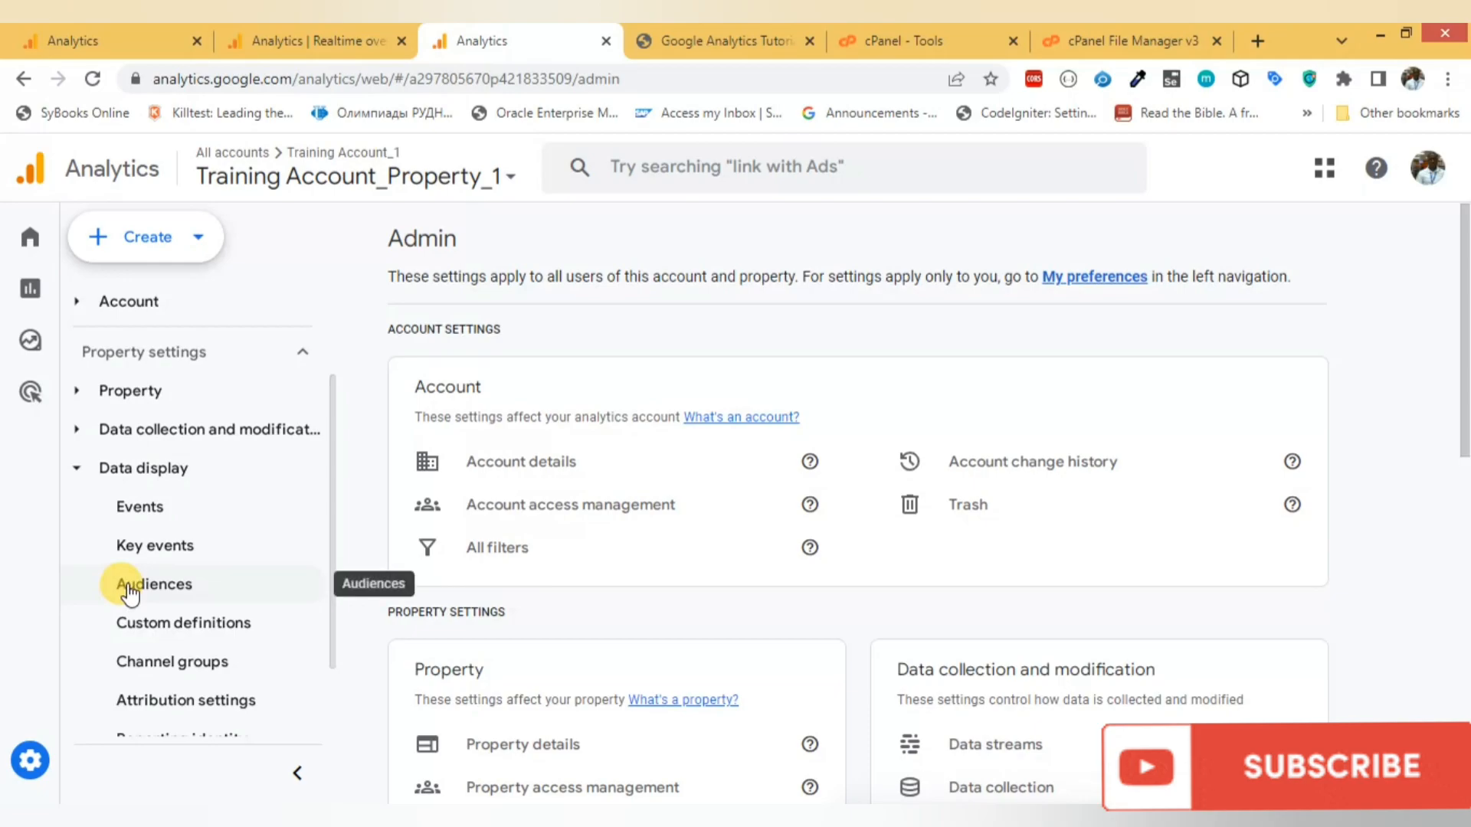
{"action": "left_click", "coordinate": [128, 590]}
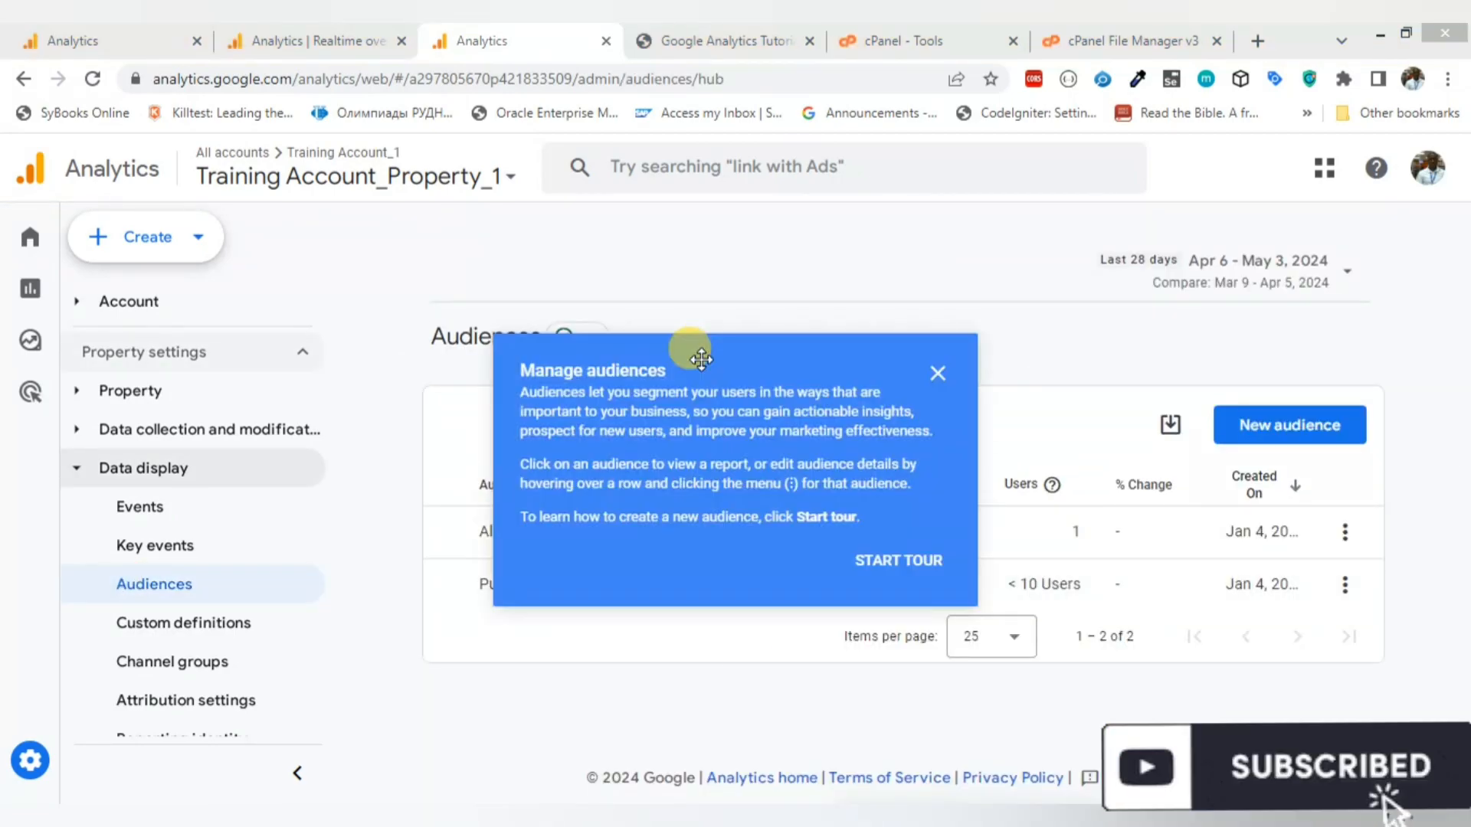
{"action": "left_click", "coordinate": [935, 376]}
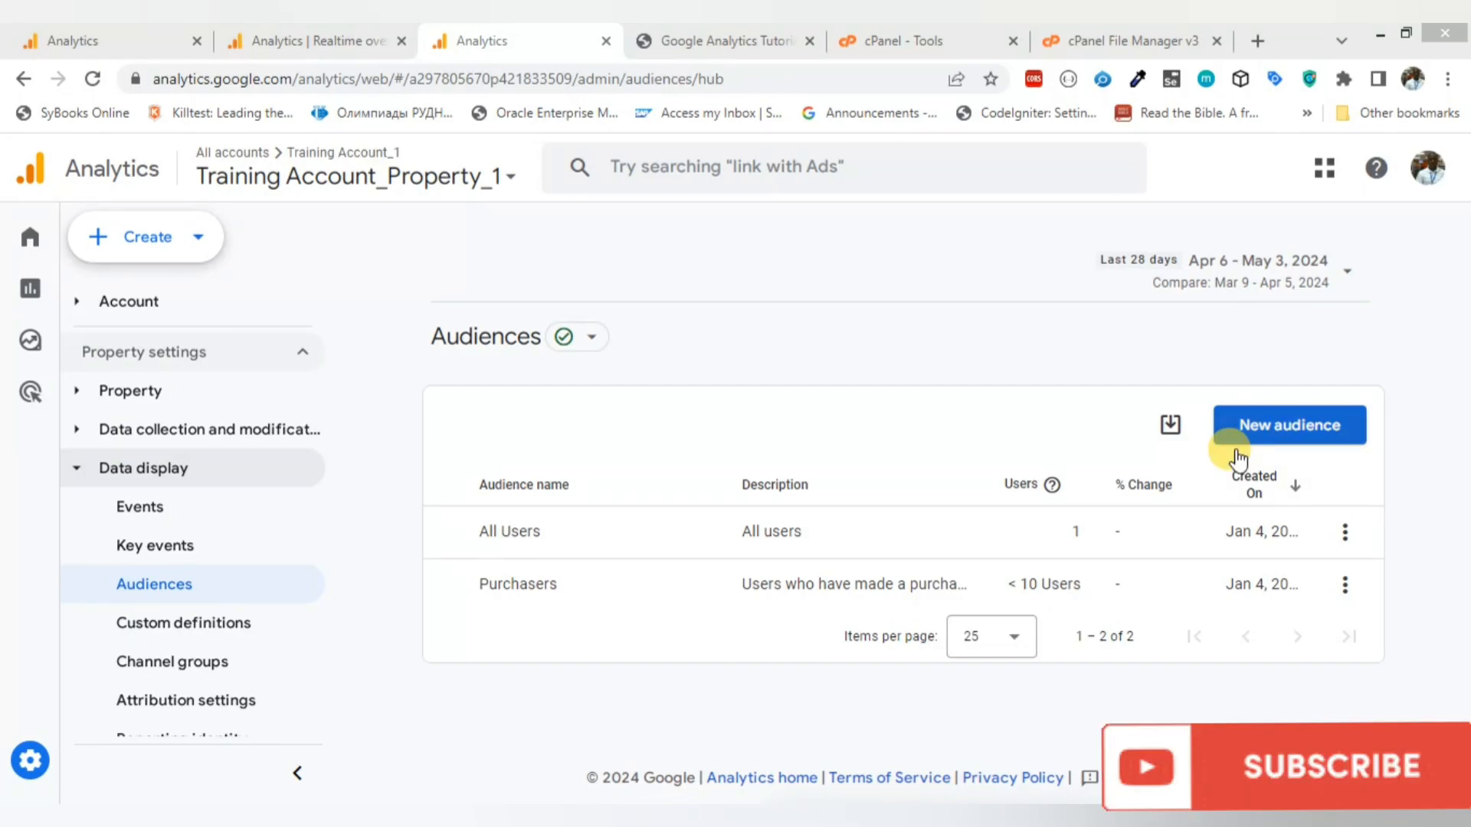
{"action": "left_click", "coordinate": [1277, 426]}
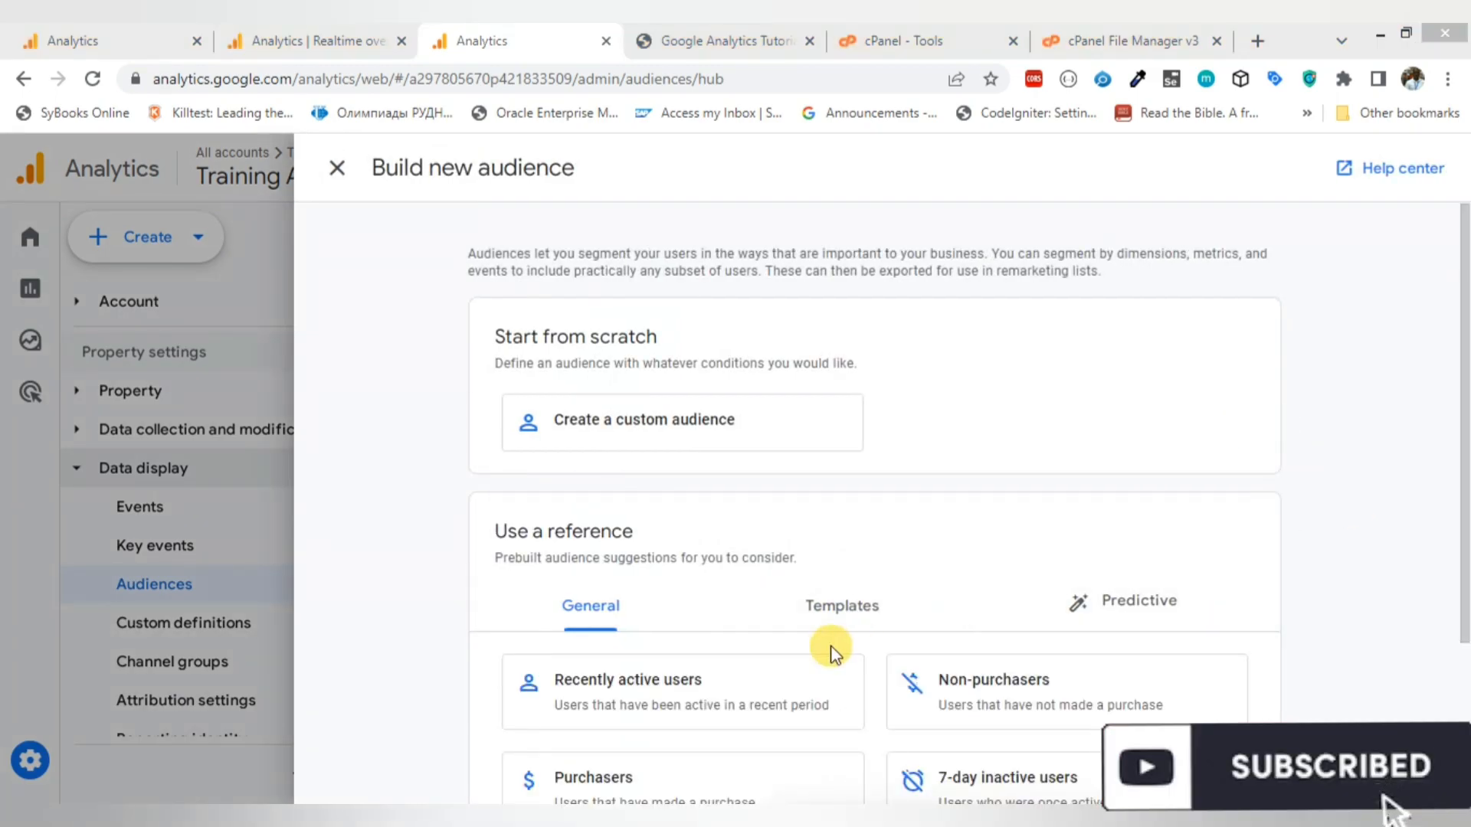
Step: Review the General, Templates and Predictive audience suggestions, including the eligibility status of the predictive ones
{"action": "left_click", "coordinate": [591, 617]}
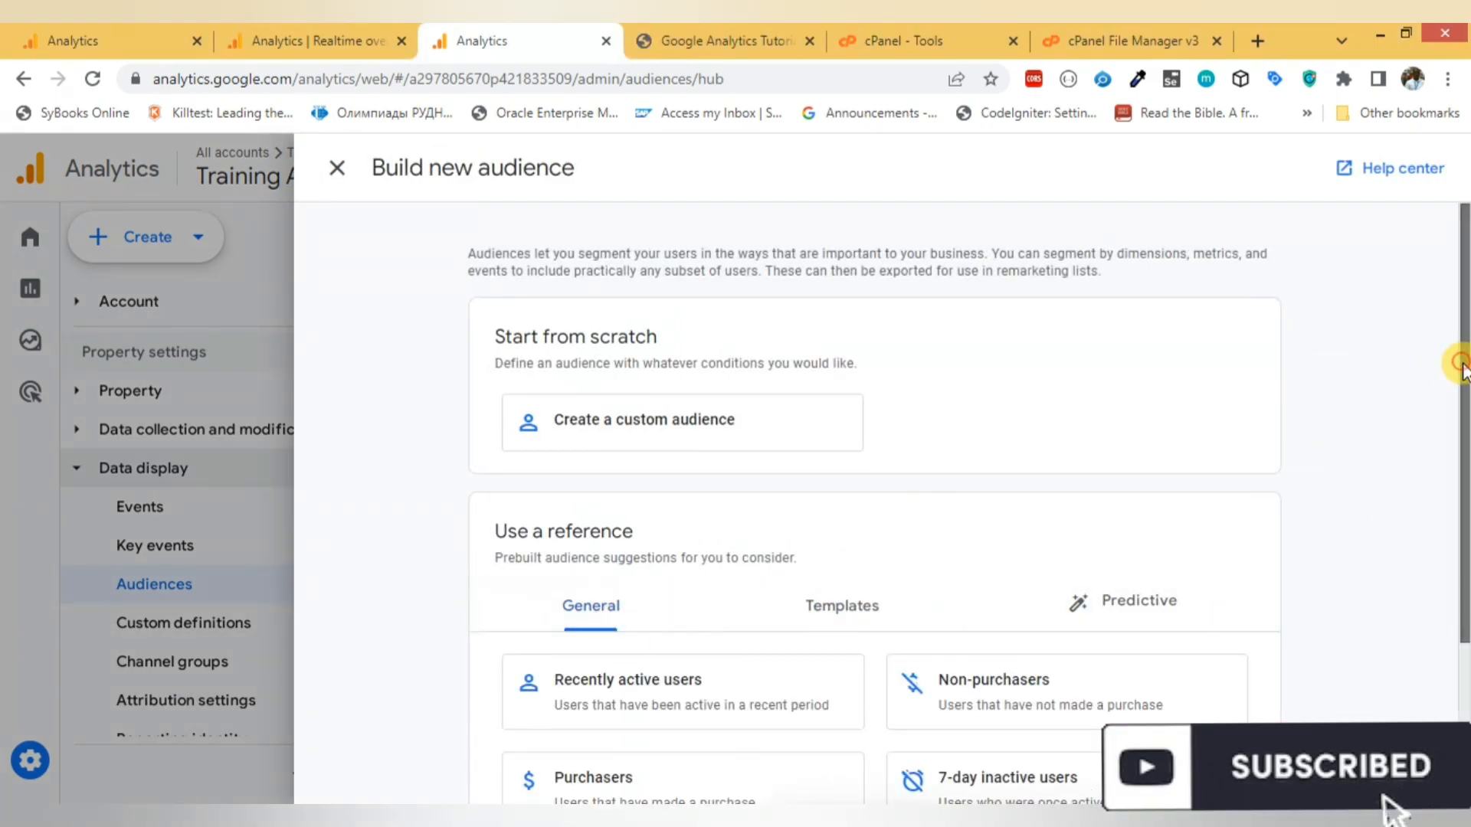
{"action": "scroll", "coordinate": [1450, 413], "scroll_direction": "down", "scroll_amount": 2}
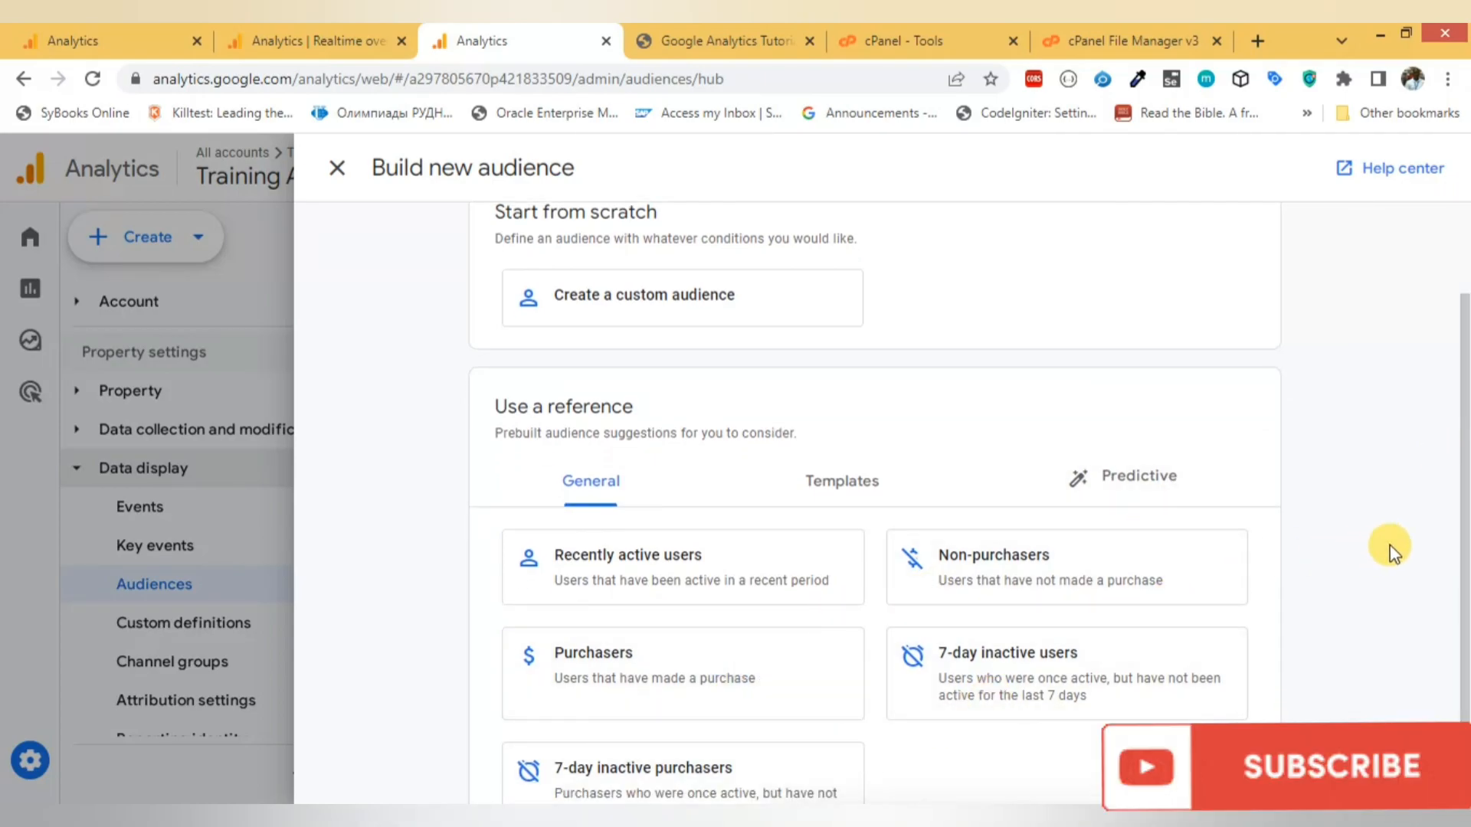
{"action": "scroll", "coordinate": [1438, 667], "scroll_direction": "down", "scroll_amount": 2}
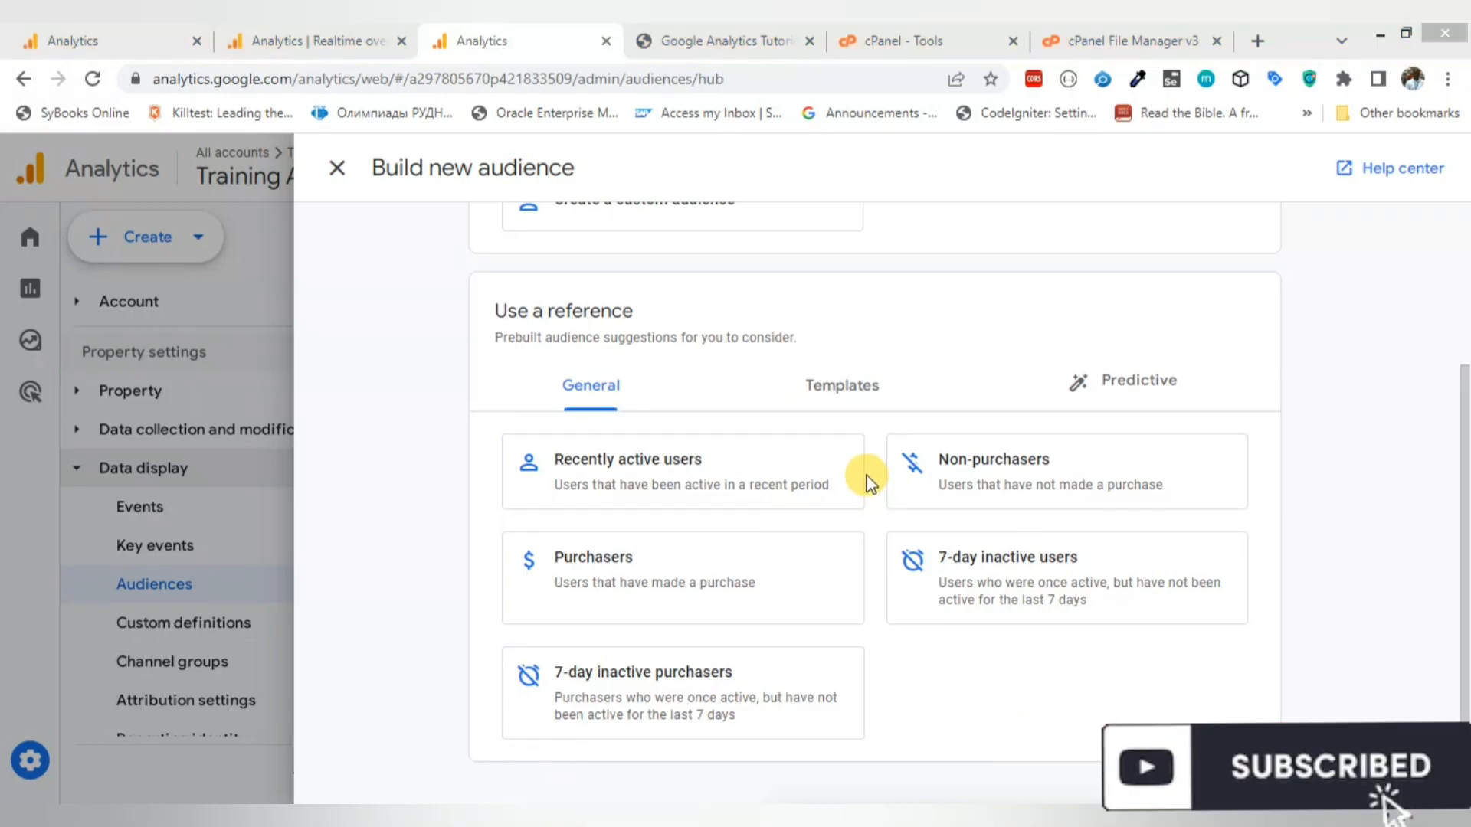
{"action": "left_click", "coordinate": [842, 386]}
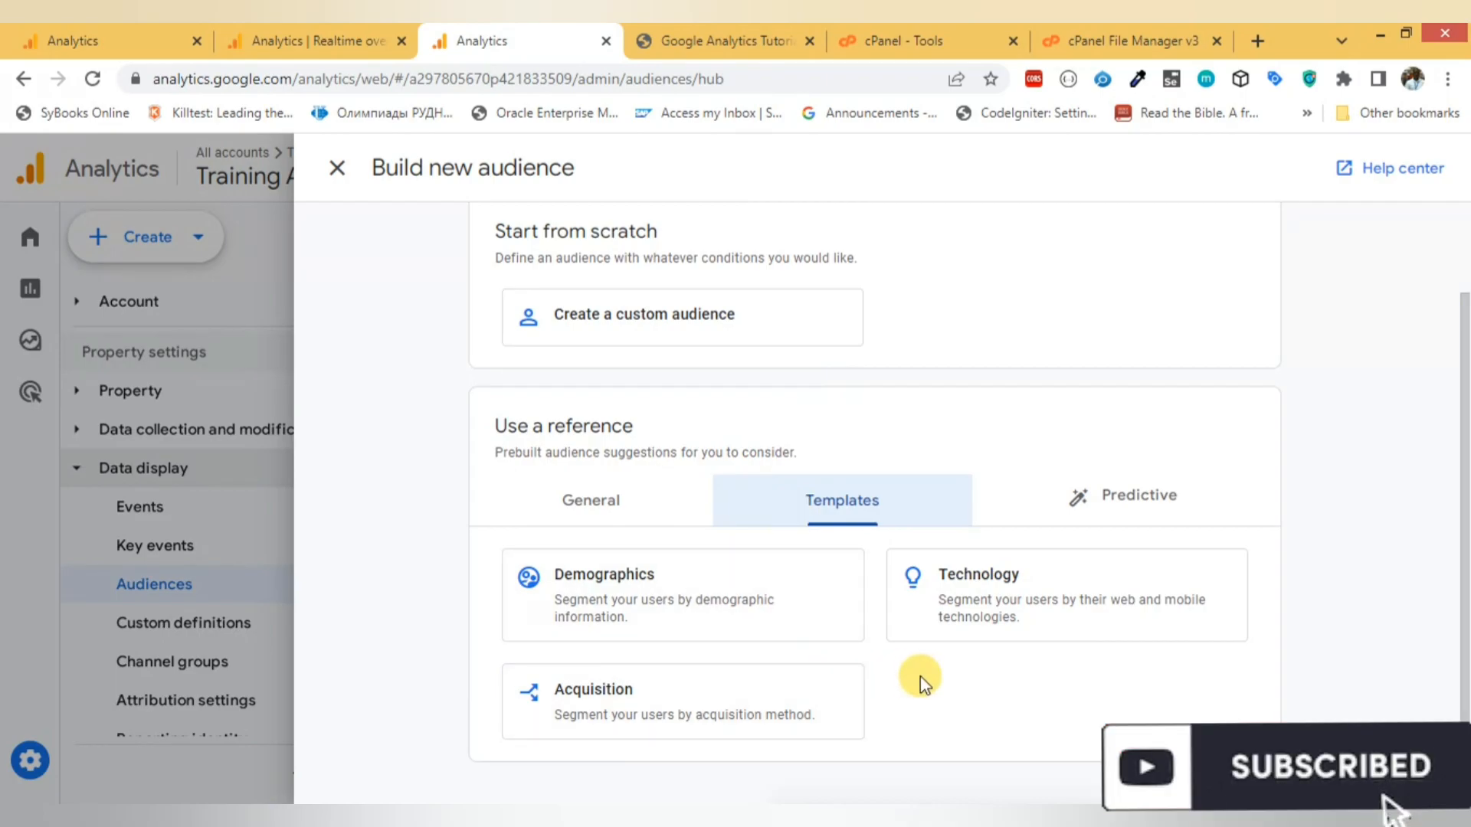
{"action": "left_click", "coordinate": [1126, 496]}
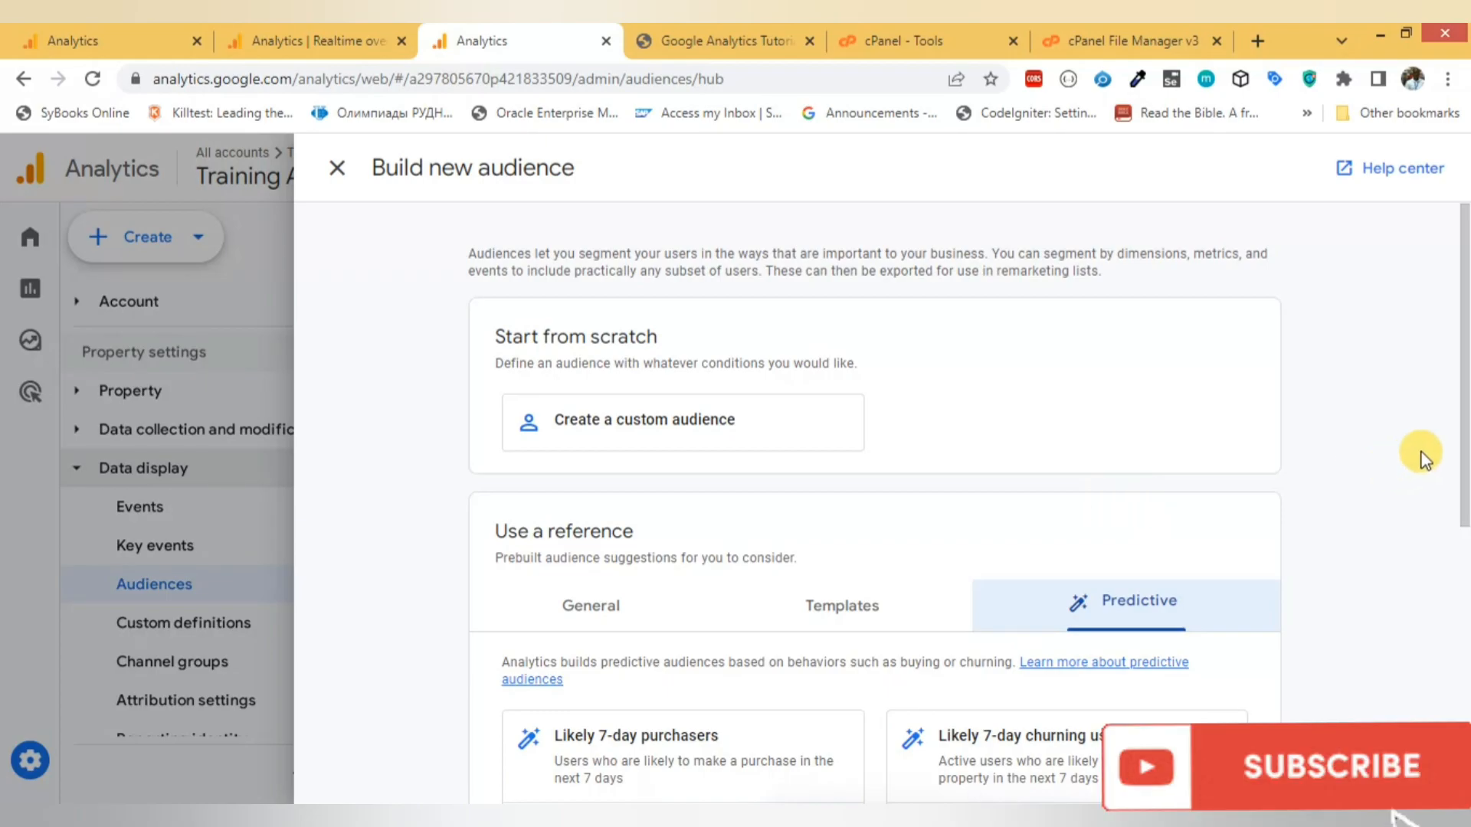
{"action": "left_click_drag", "start_coordinate": [1454, 462], "coordinate": [1455, 557]}
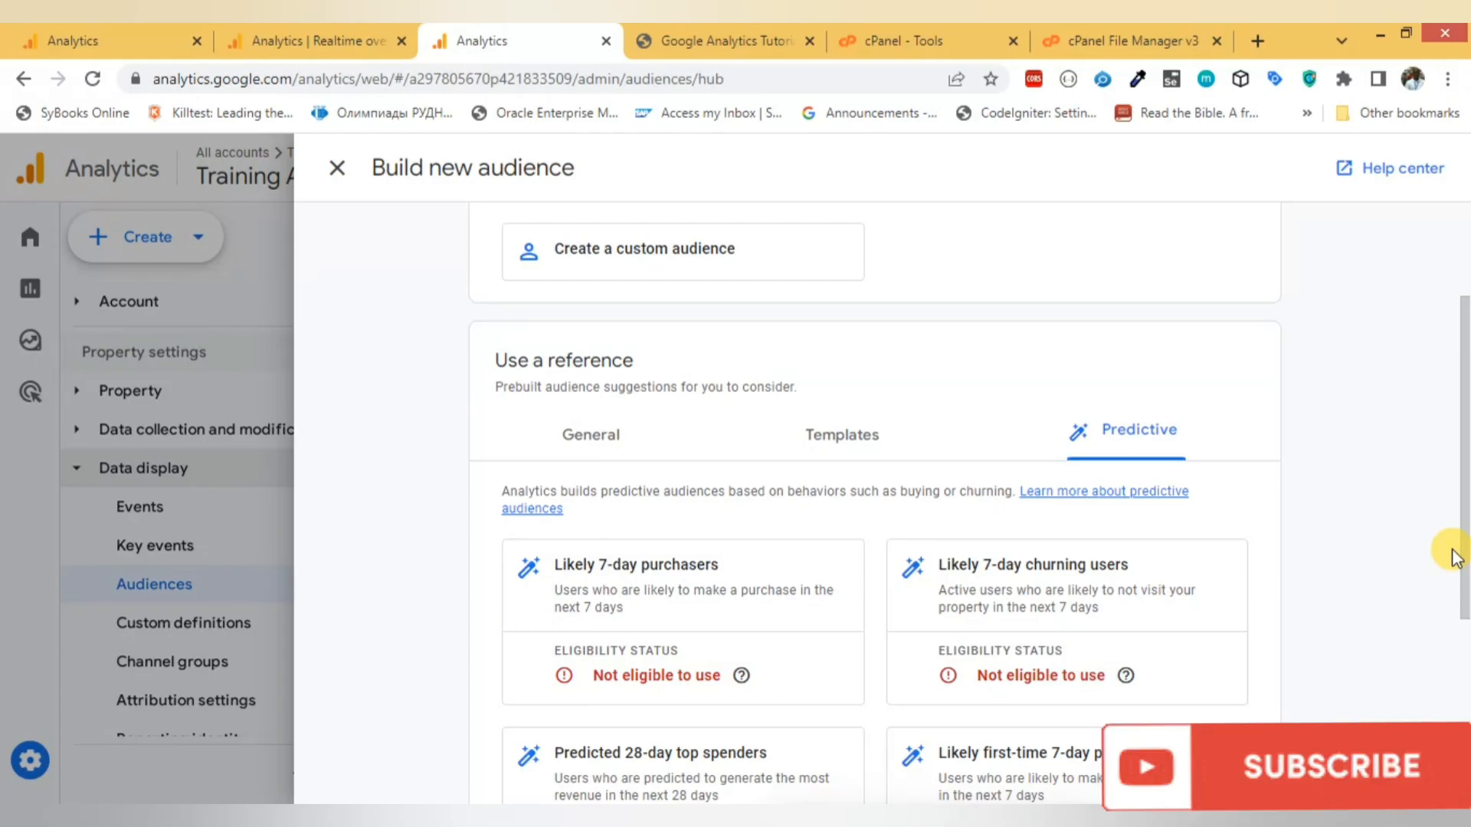
{"action": "scroll", "coordinate": [1456, 575], "scroll_direction": "down", "scroll_amount": 5}
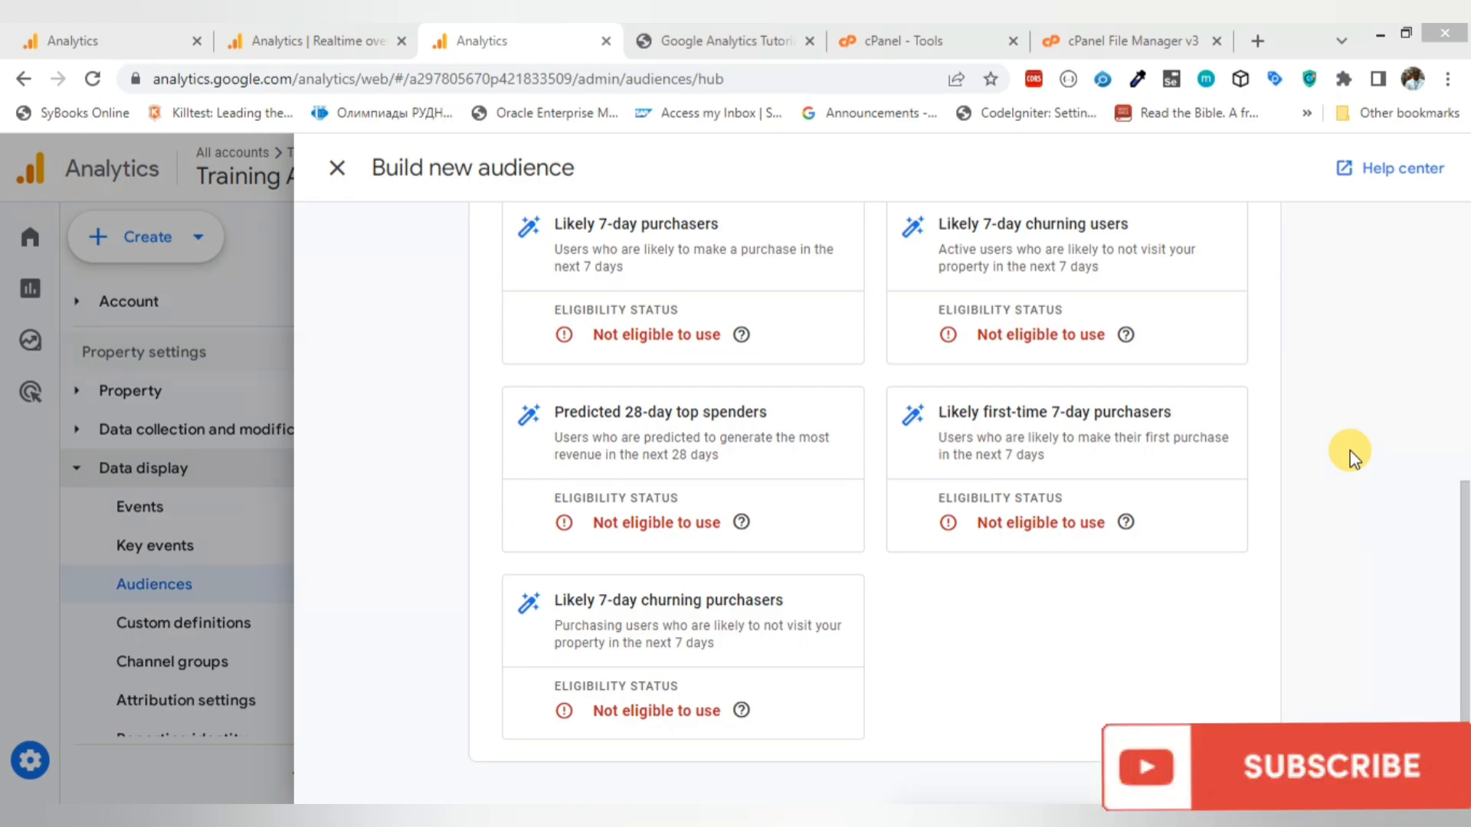
{"action": "left_click_drag", "start_coordinate": [1461, 534], "coordinate": [1400, 213]}
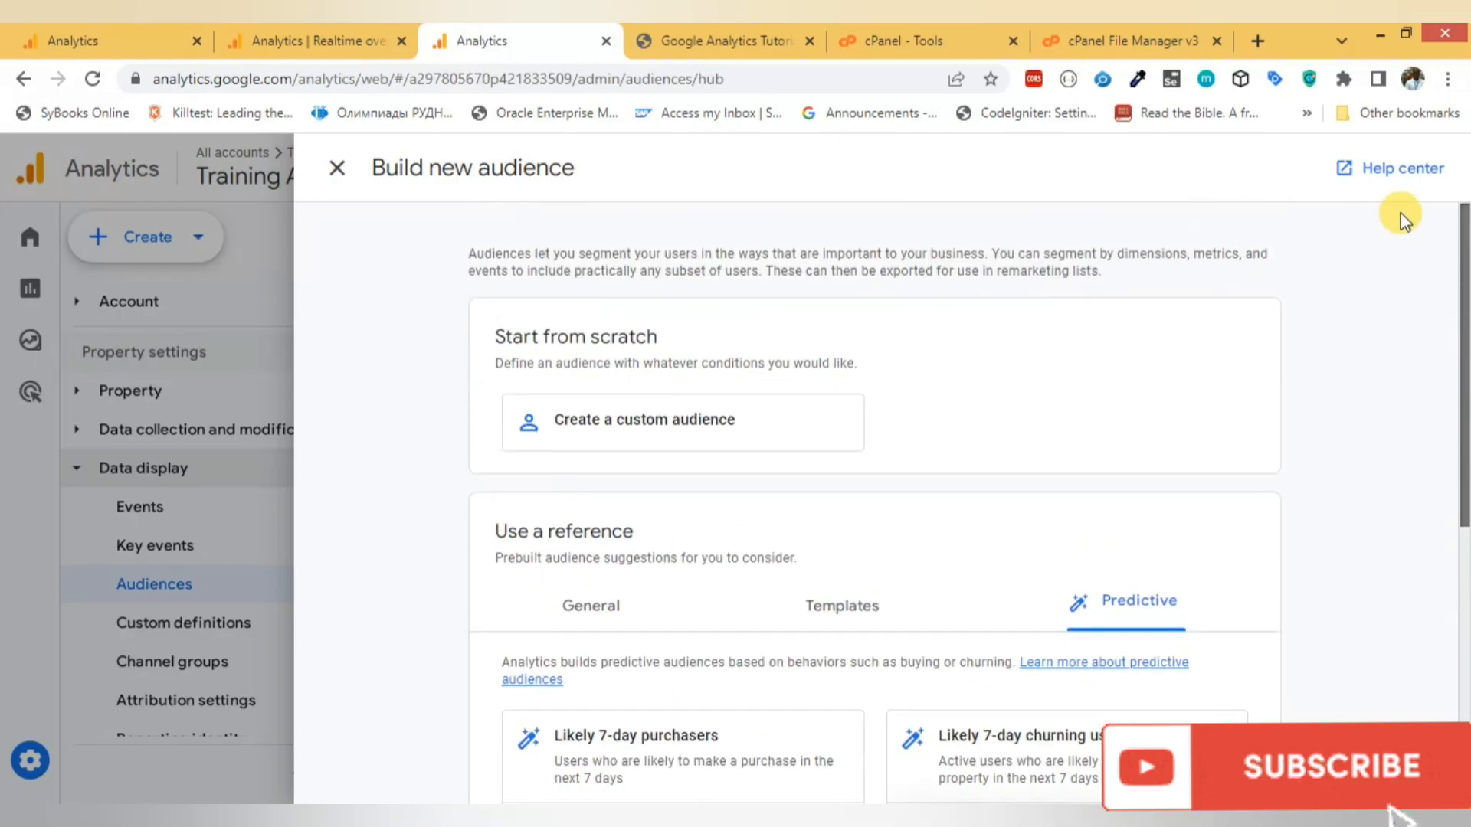
Step: Create a custom audience from scratch with newsletter_signup as its include condition
{"action": "left_click", "coordinate": [613, 429]}
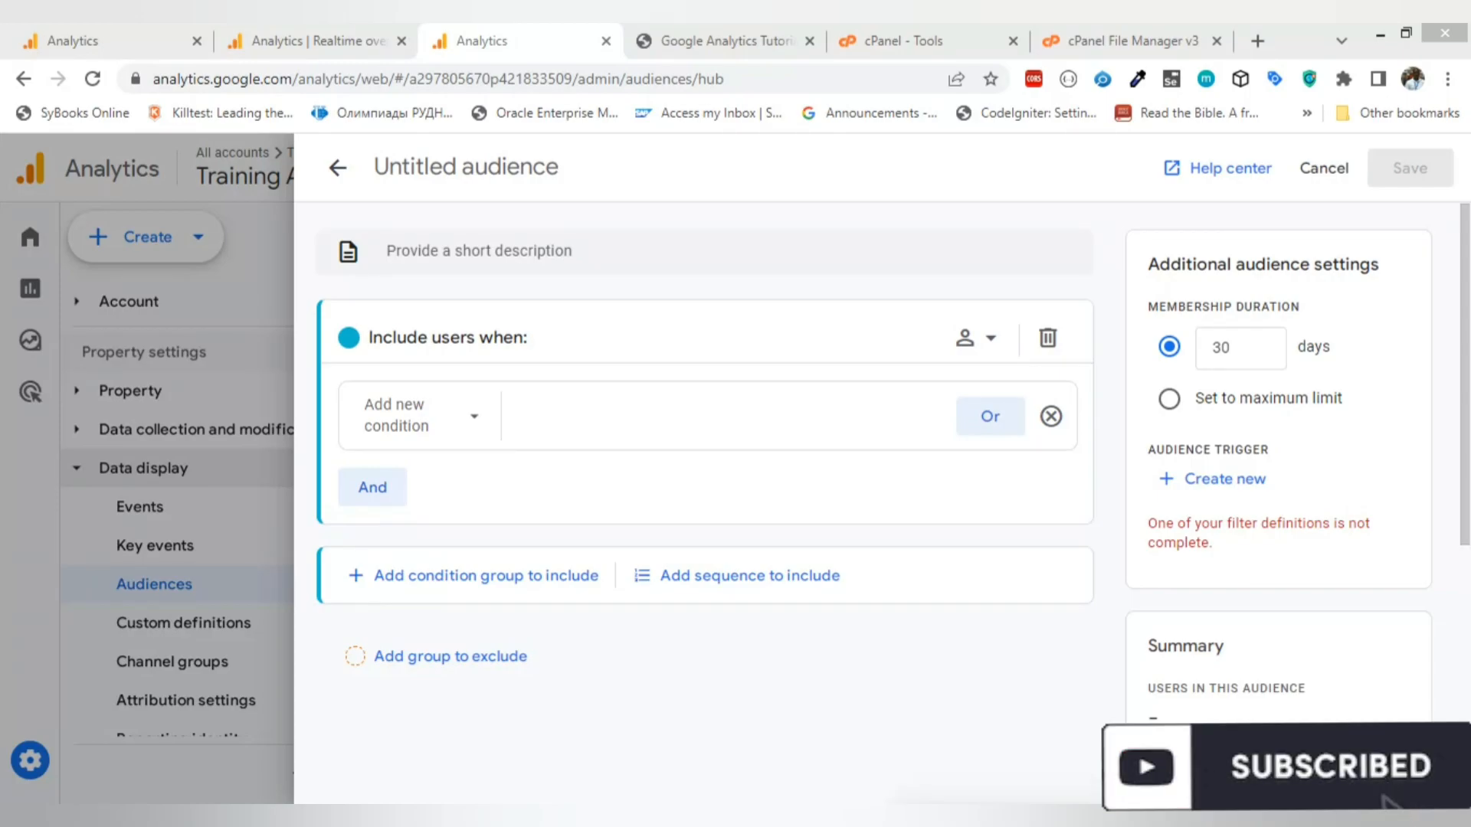
{"action": "left_click", "coordinate": [1460, 548]}
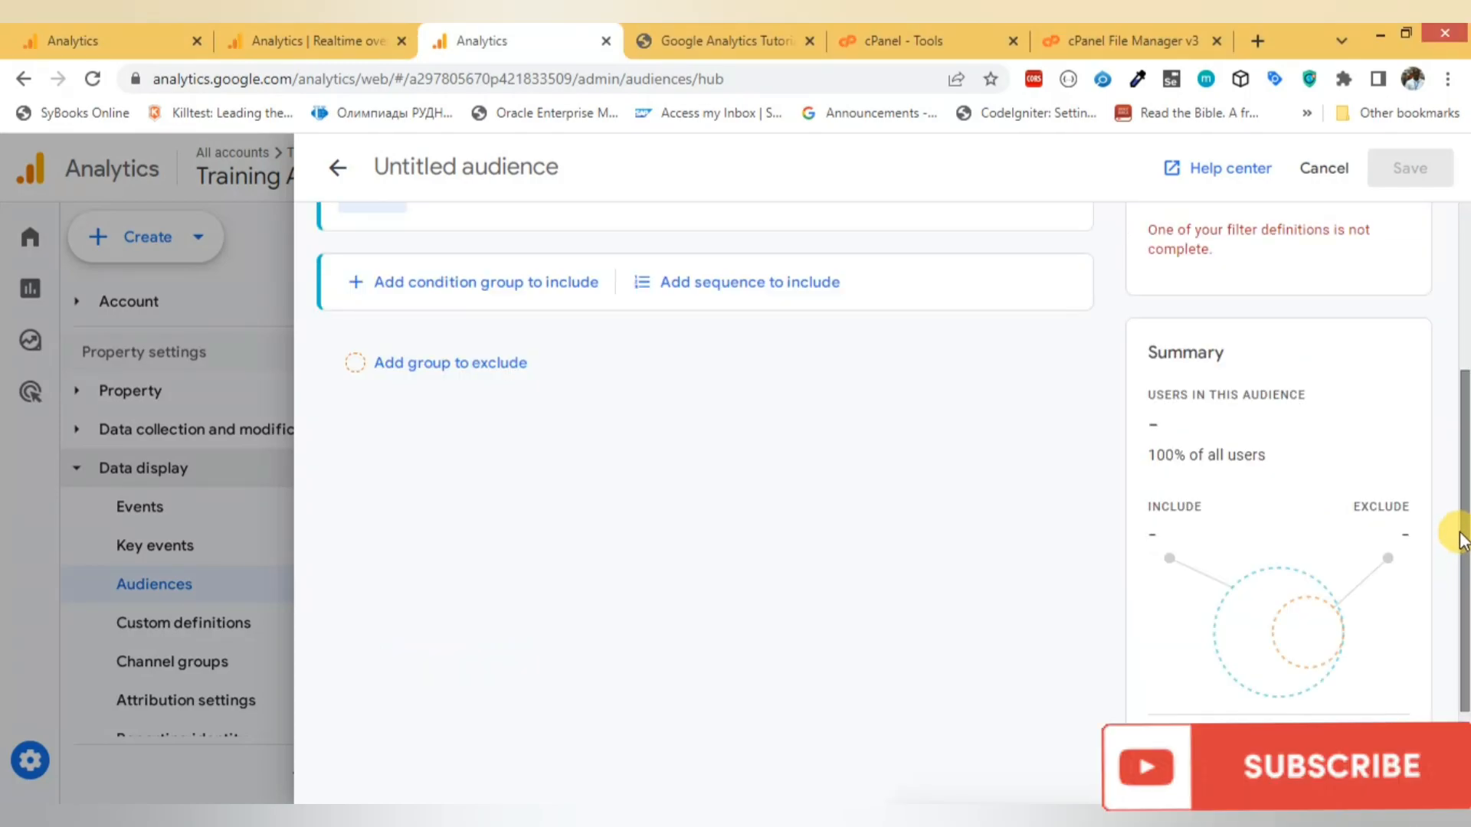
{"action": "mouse_move", "coordinate": [1462, 537]}
{"action": "left_mouse_down"}
{"action": "mouse_move", "coordinate": [1455, 486]}
{"action": "mouse_move", "coordinate": [1461, 565]}
{"action": "left_mouse_up"}
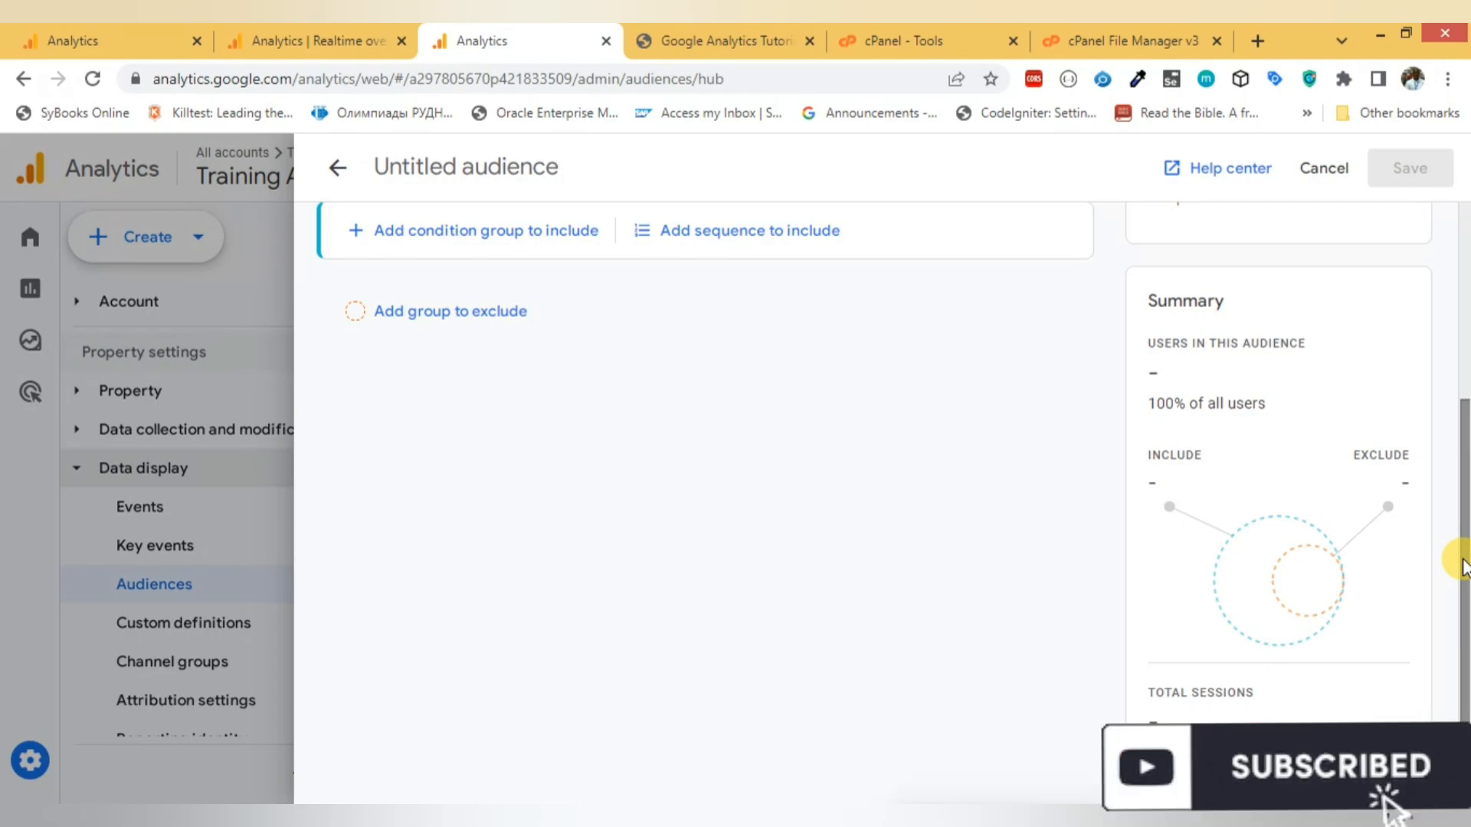
{"action": "left_click", "coordinate": [372, 230]}
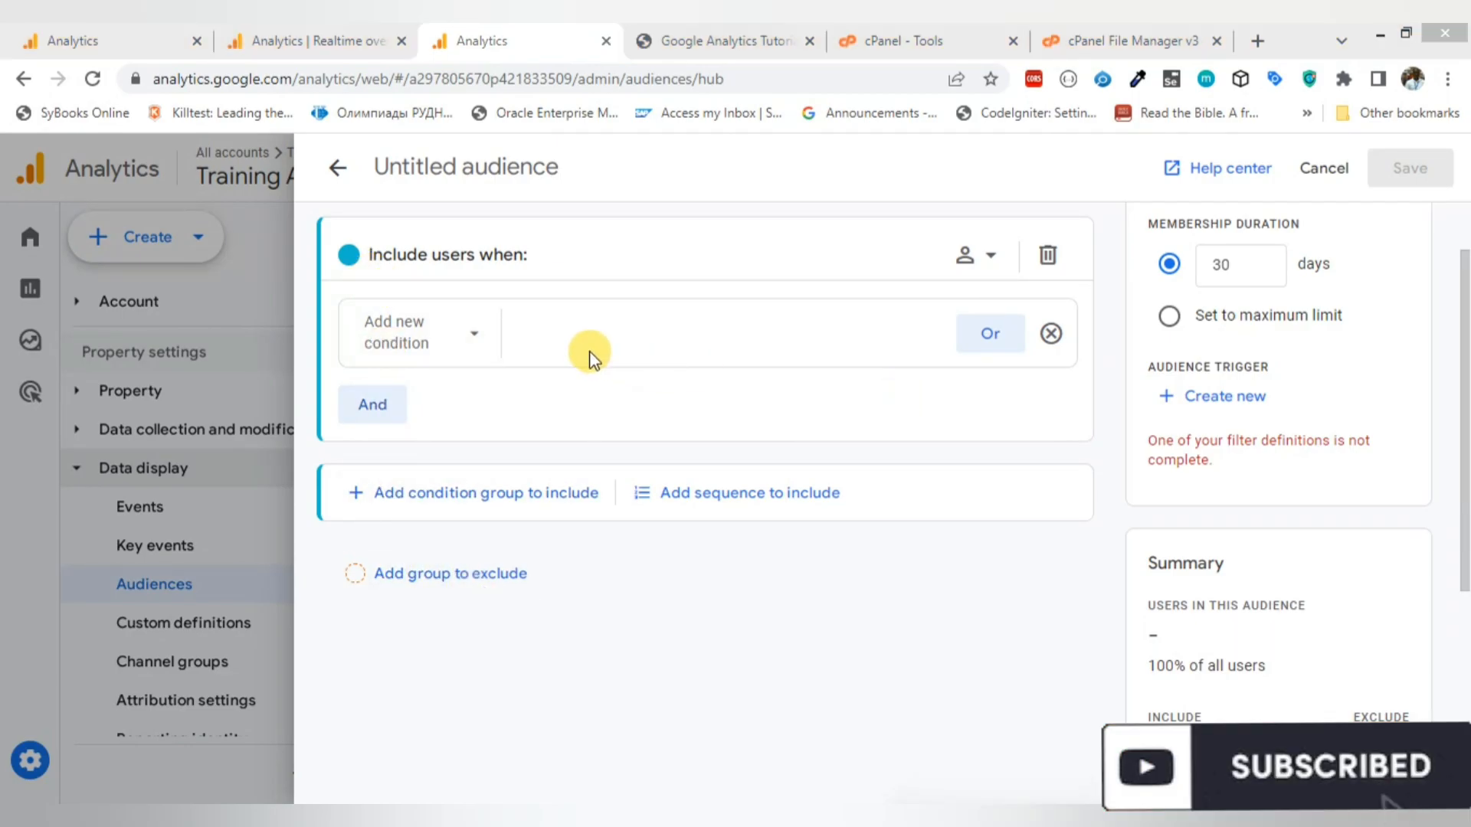
{"action": "left_click", "coordinate": [475, 343]}
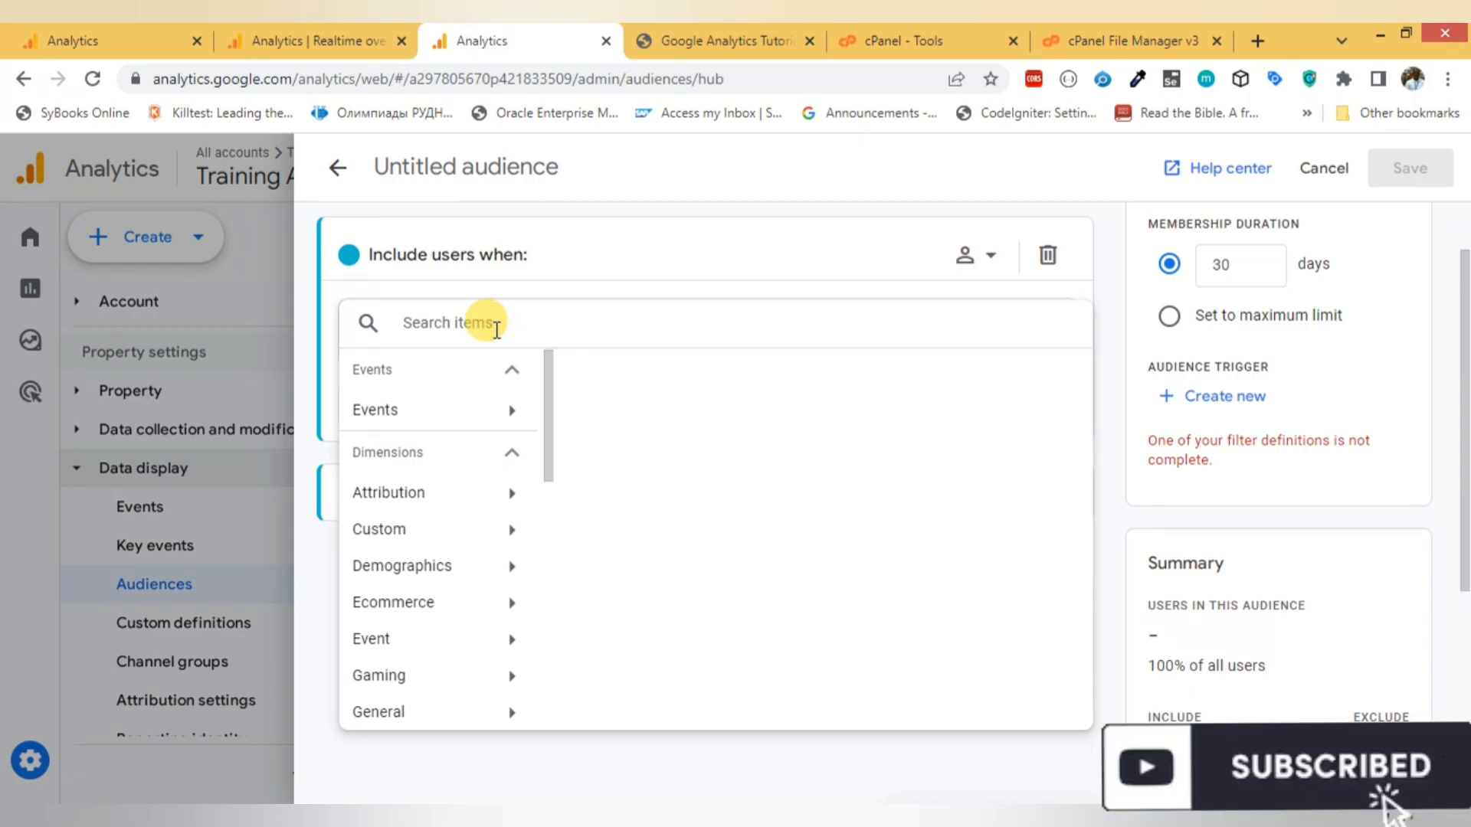
{"action": "type", "text": "NEW"}
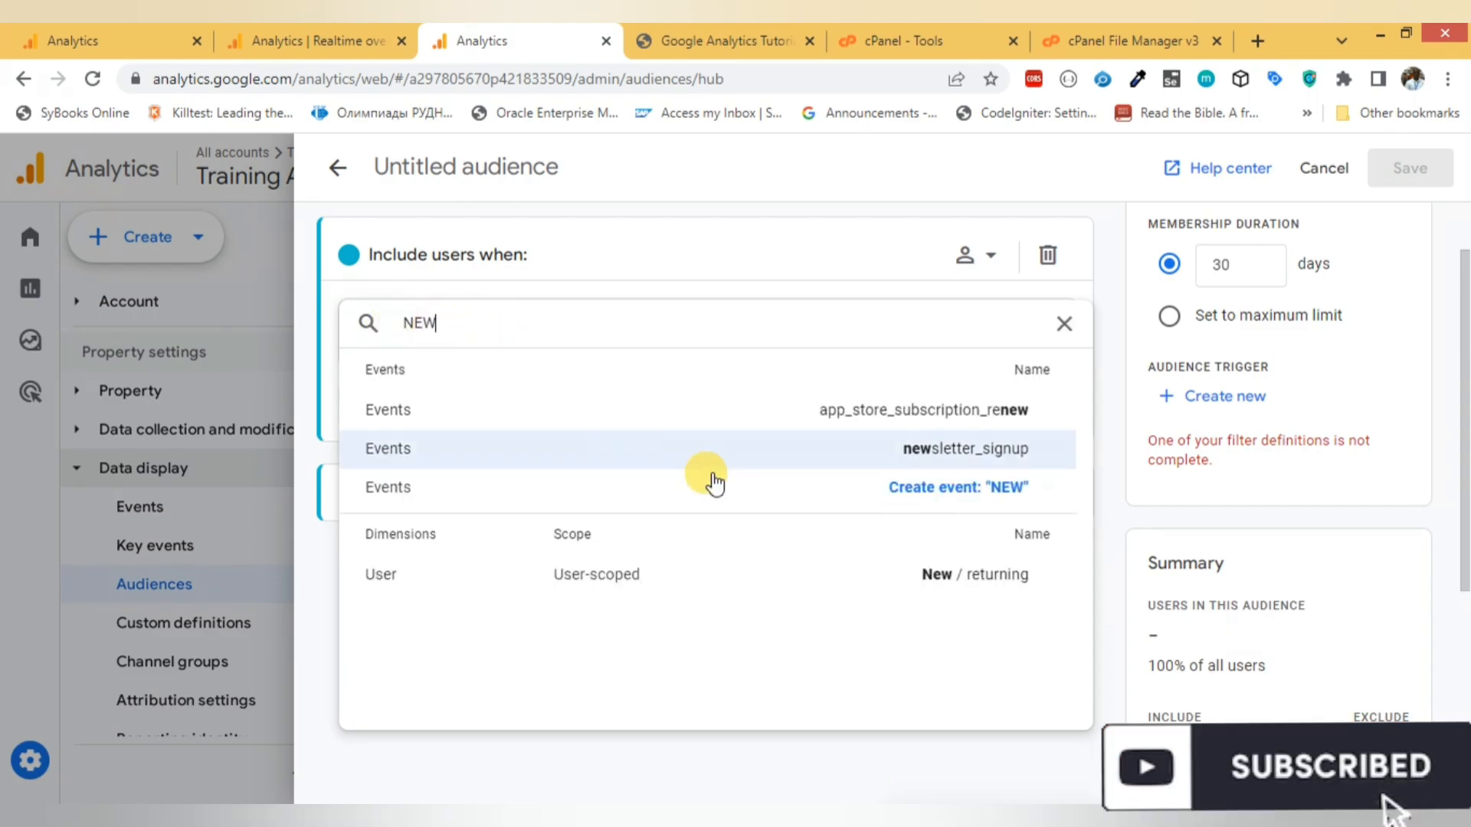
{"action": "left_click", "coordinate": [930, 450]}
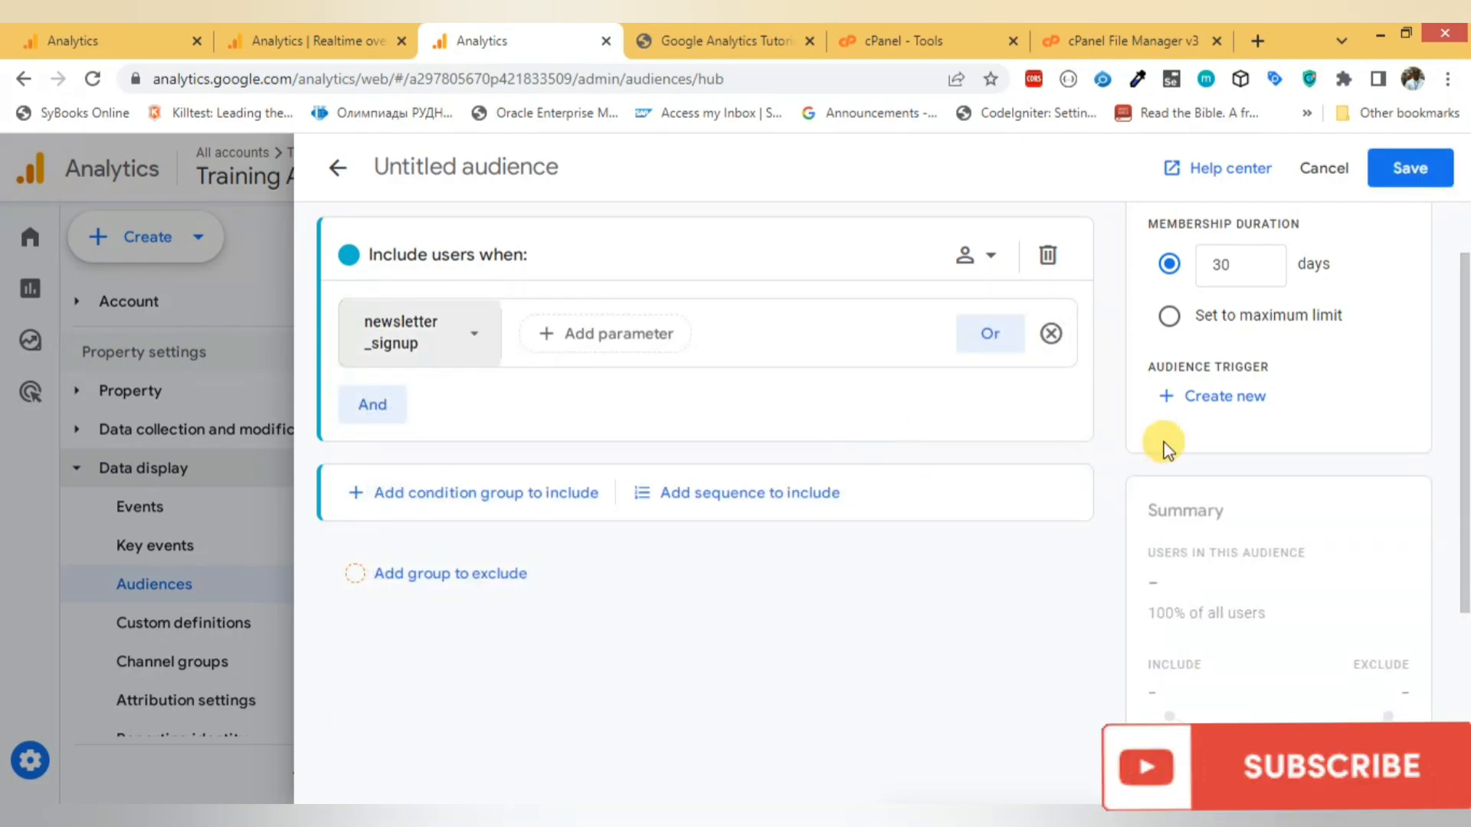
Step: Examine the audience summary for the number and share of users included by the condition
{"action": "scroll", "coordinate": [1452, 537], "scroll_direction": "down", "scroll_amount": 3}
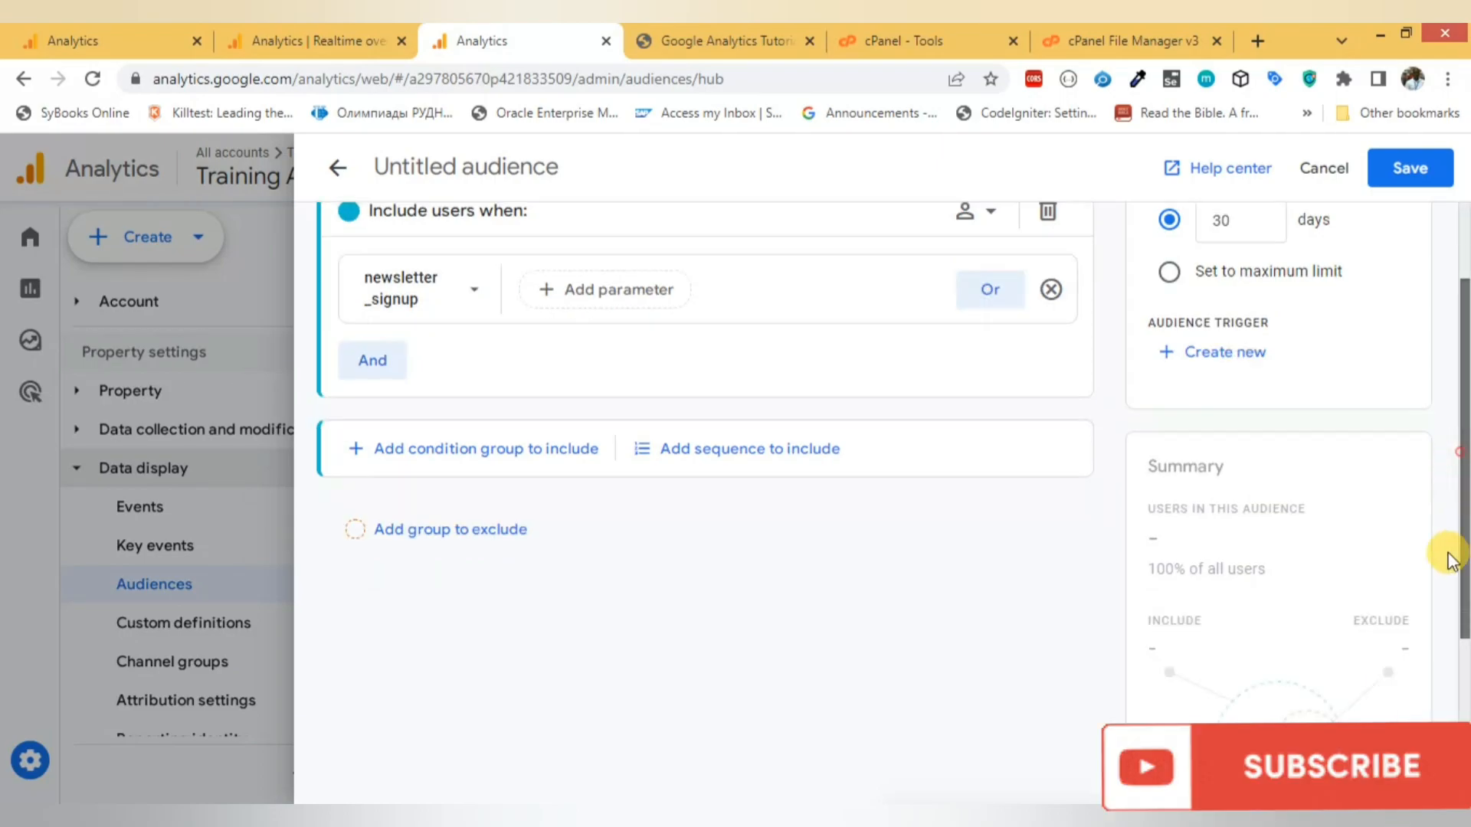
{"action": "scroll", "coordinate": [1448, 460], "scroll_direction": "up", "scroll_amount": 4}
{"action": "scroll", "coordinate": [1446, 460], "scroll_direction": "down", "scroll_amount": 3}
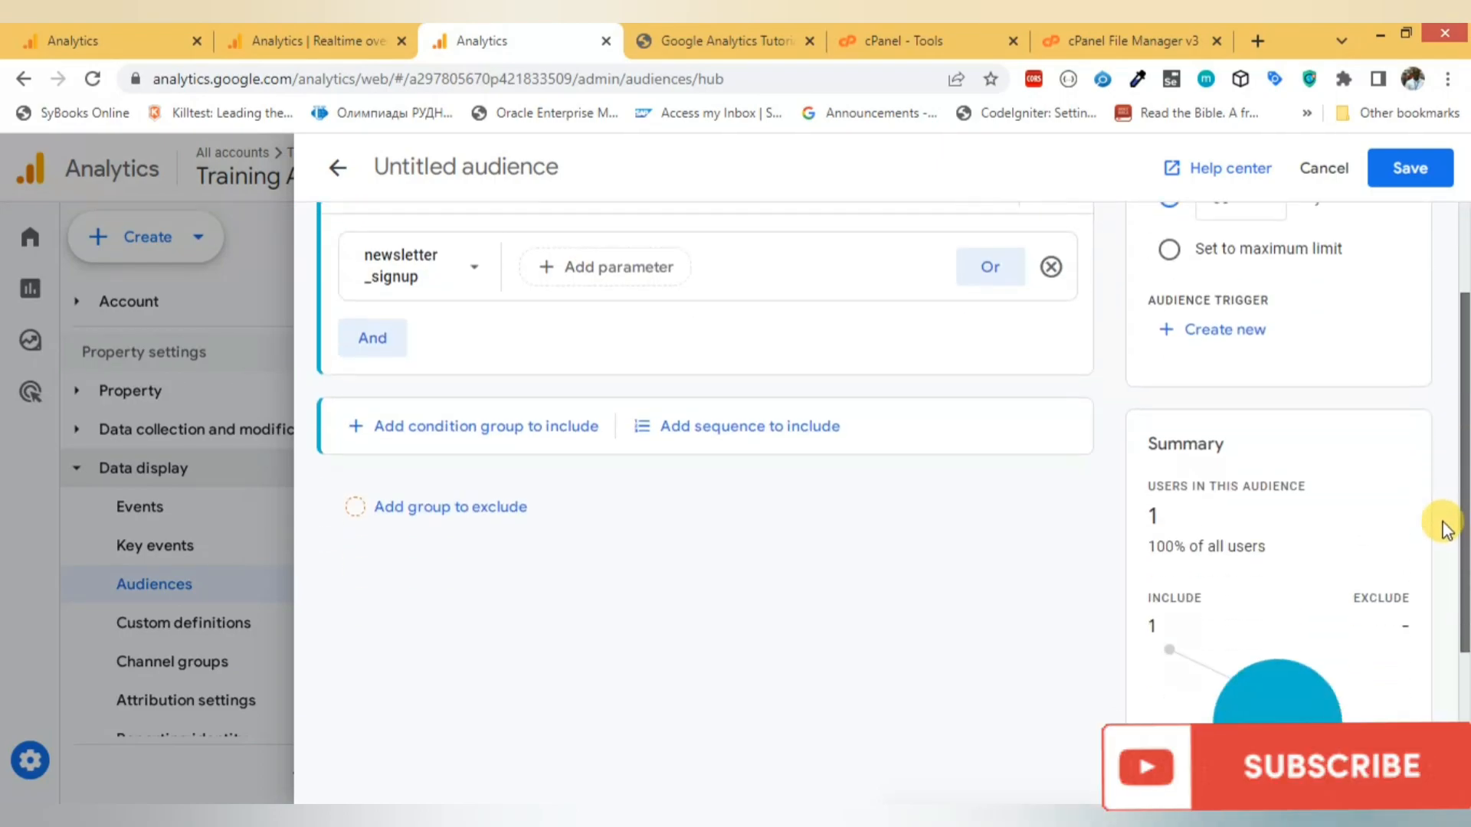
{"action": "scroll", "coordinate": [1443, 573], "scroll_direction": "down", "scroll_amount": 1}
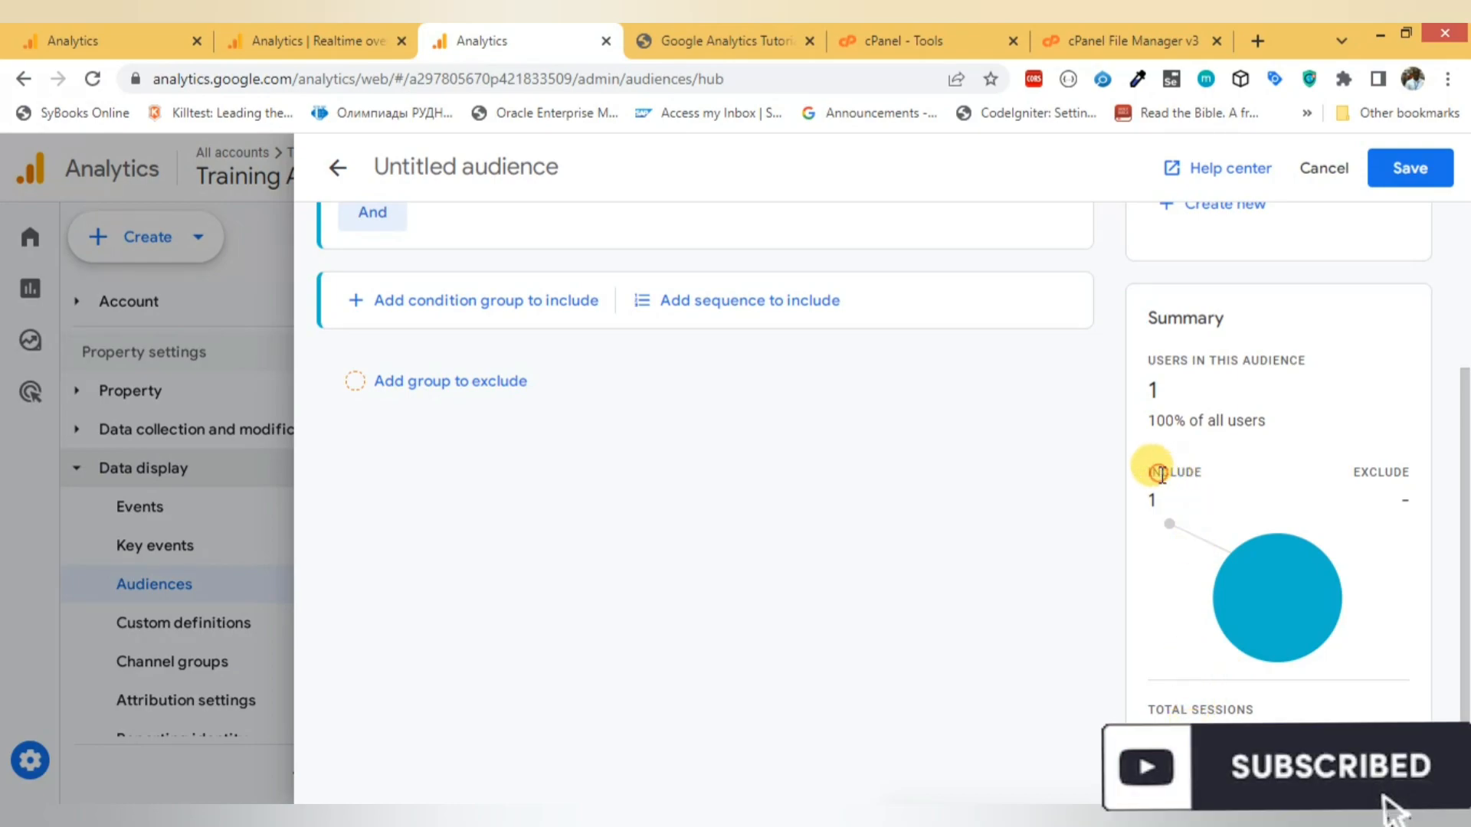
{"action": "left_click_drag", "start_coordinate": [1161, 473], "coordinate": [1200, 474]}
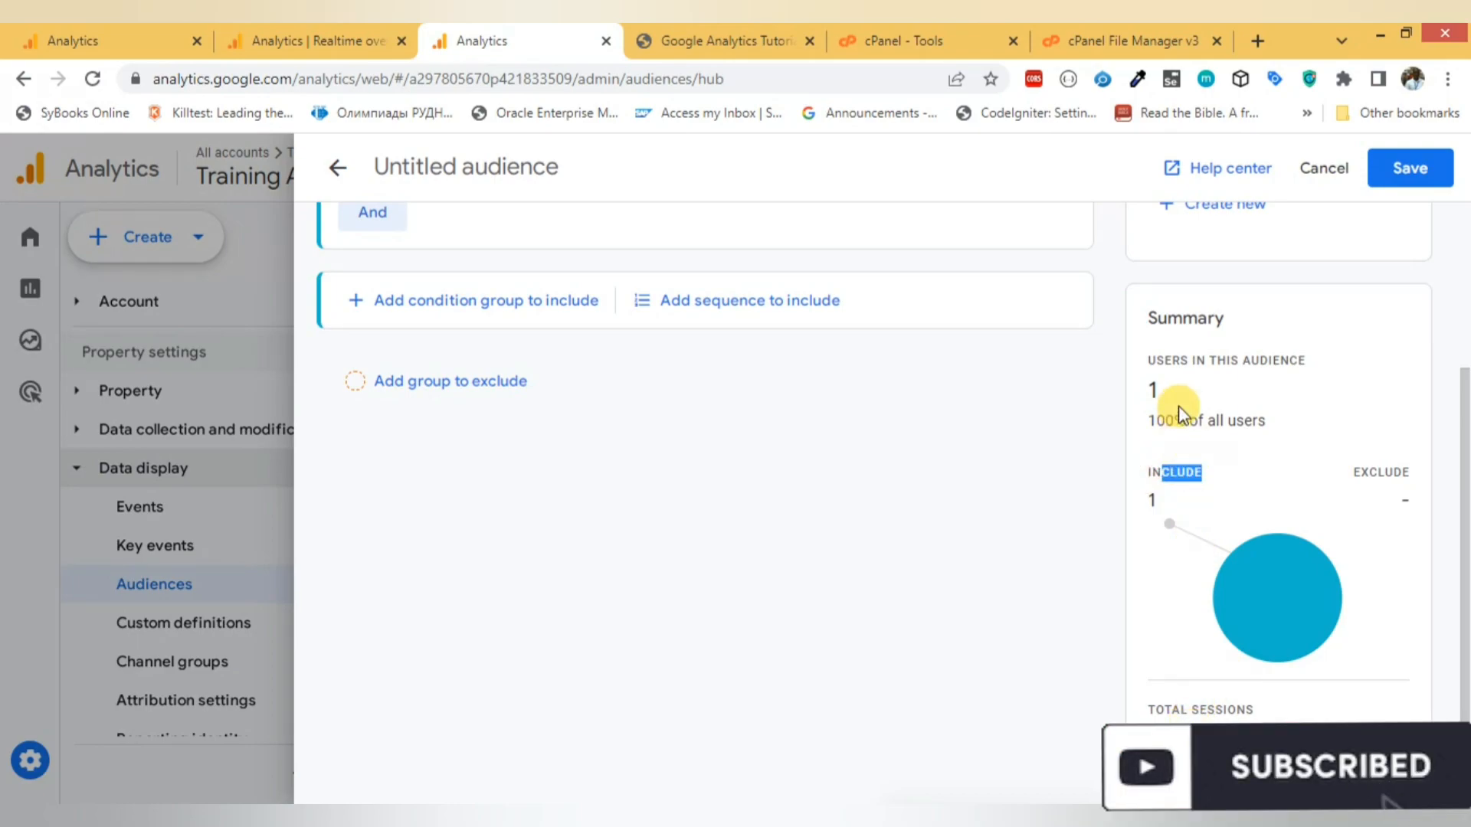
{"action": "left_click_drag", "start_coordinate": [1188, 419], "coordinate": [1273, 426]}
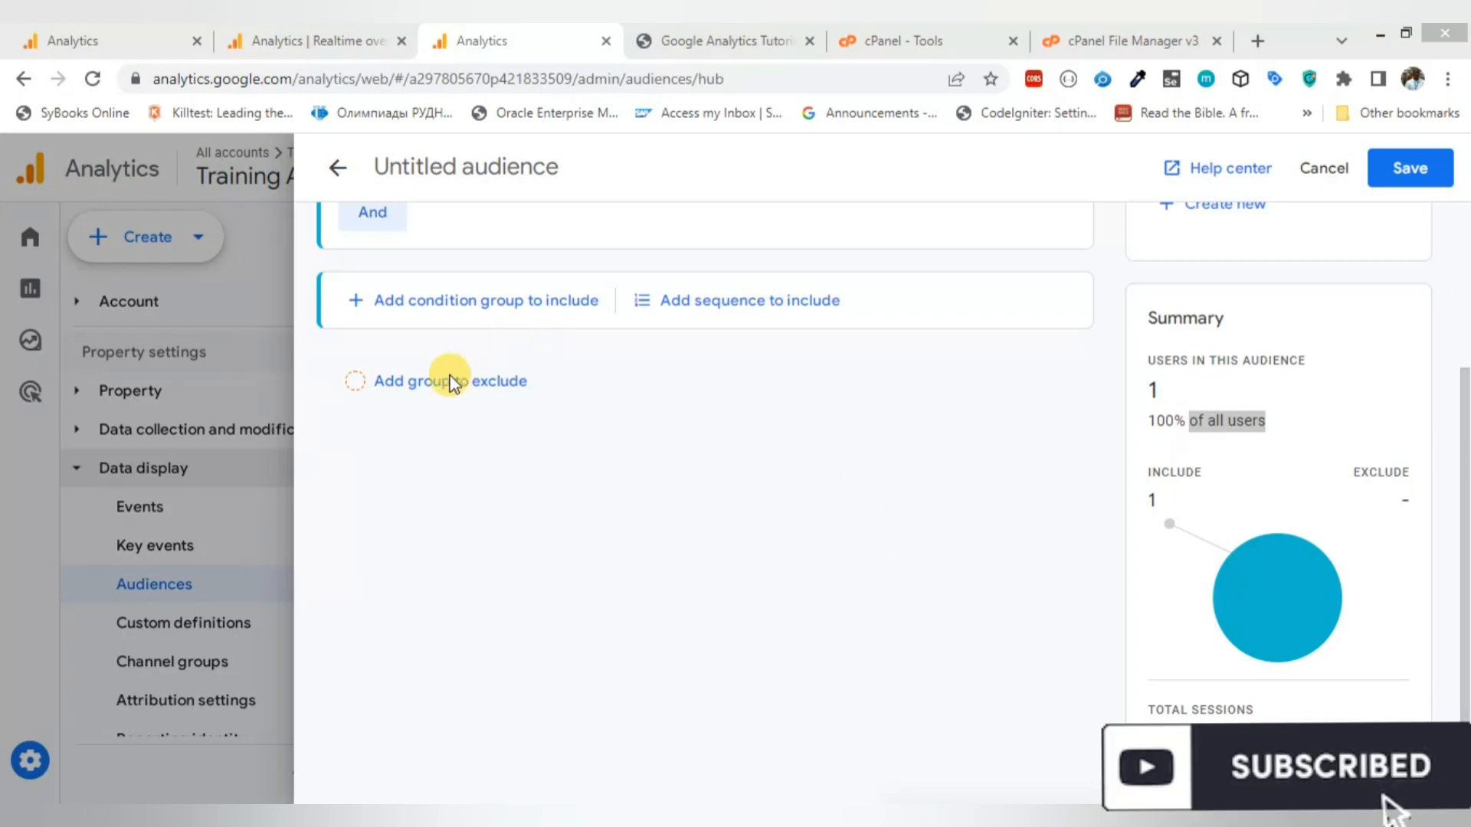
Step: Add a group that temporarily excludes users matching the newsletter_signup event
{"action": "left_click", "coordinate": [355, 382]}
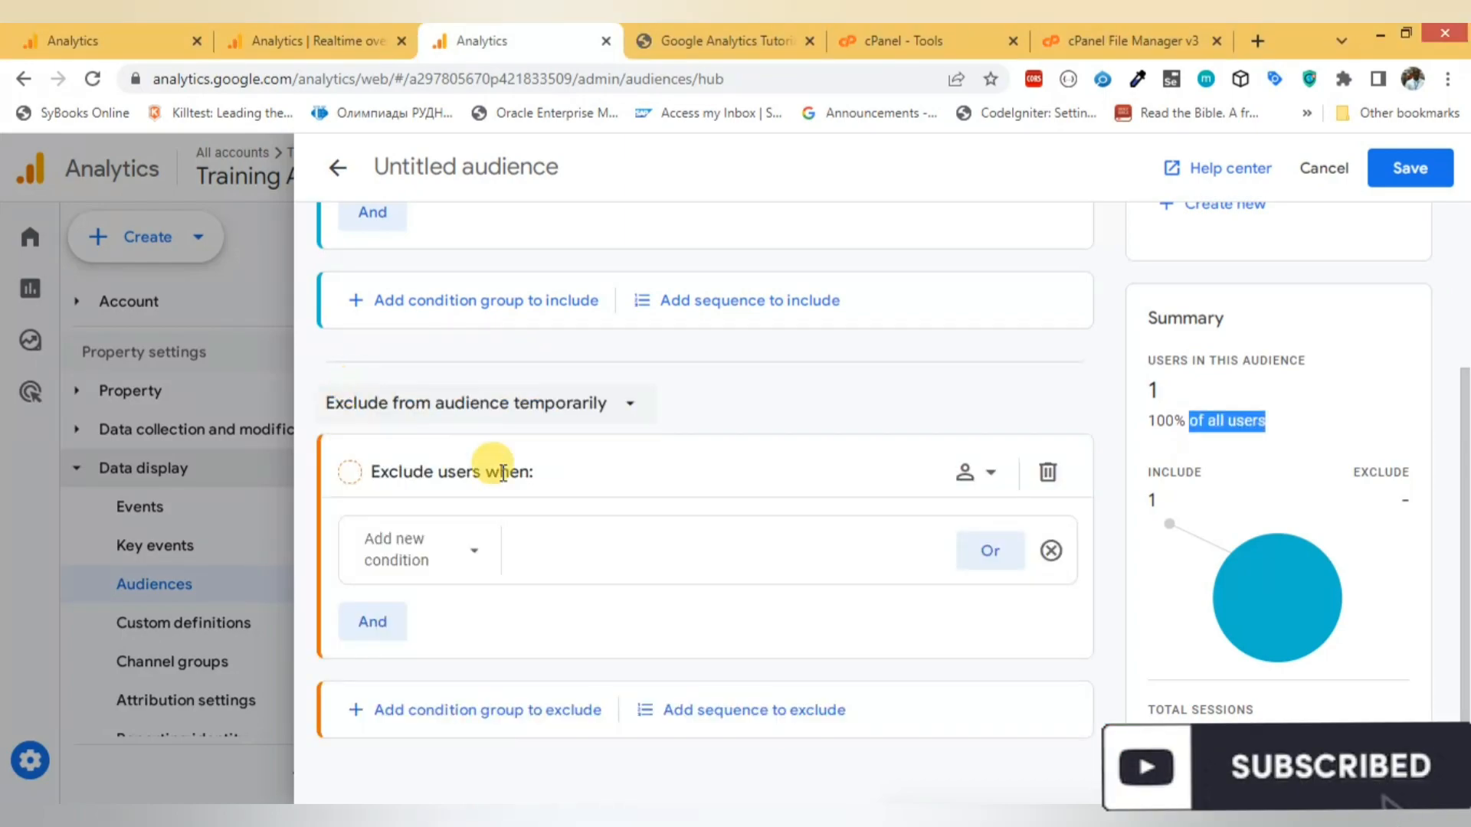
{"action": "left_click", "coordinate": [476, 558]}
{"action": "left_click", "coordinate": [534, 286]}
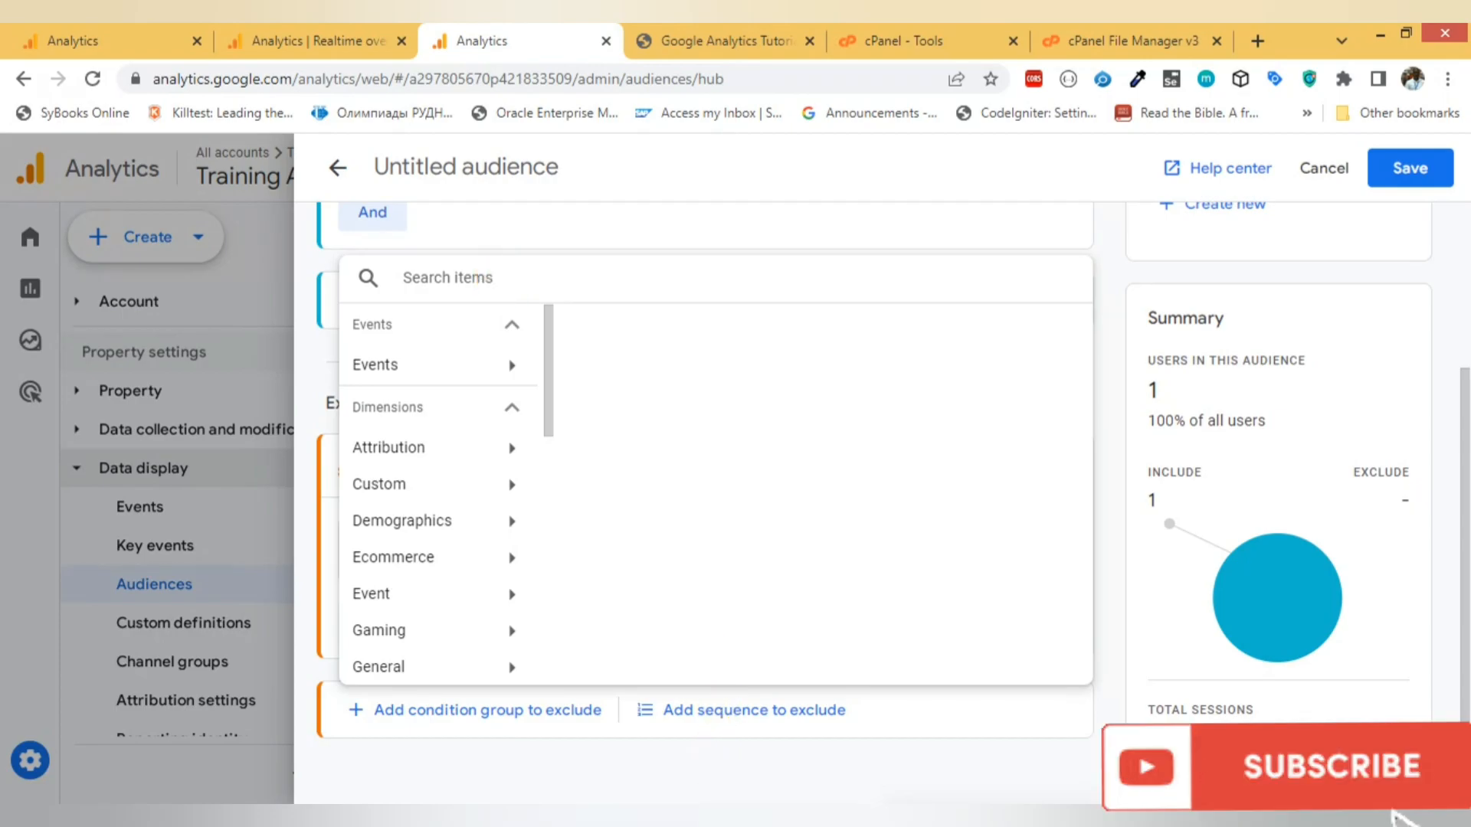
{"action": "left_click", "coordinate": [718, 806]}
{"action": "type", "text": "NEWS"}
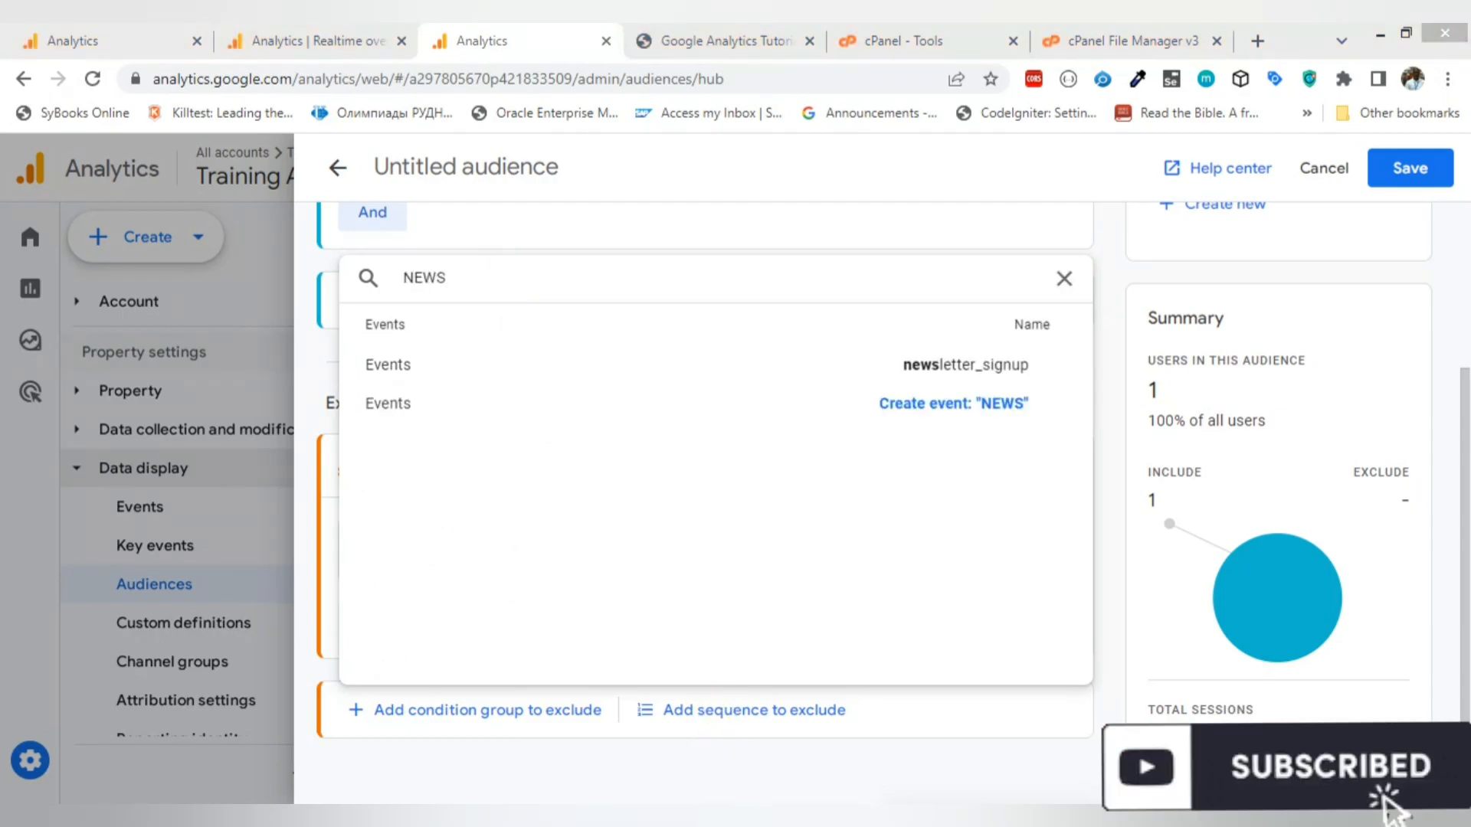
{"action": "left_click", "coordinate": [471, 278]}
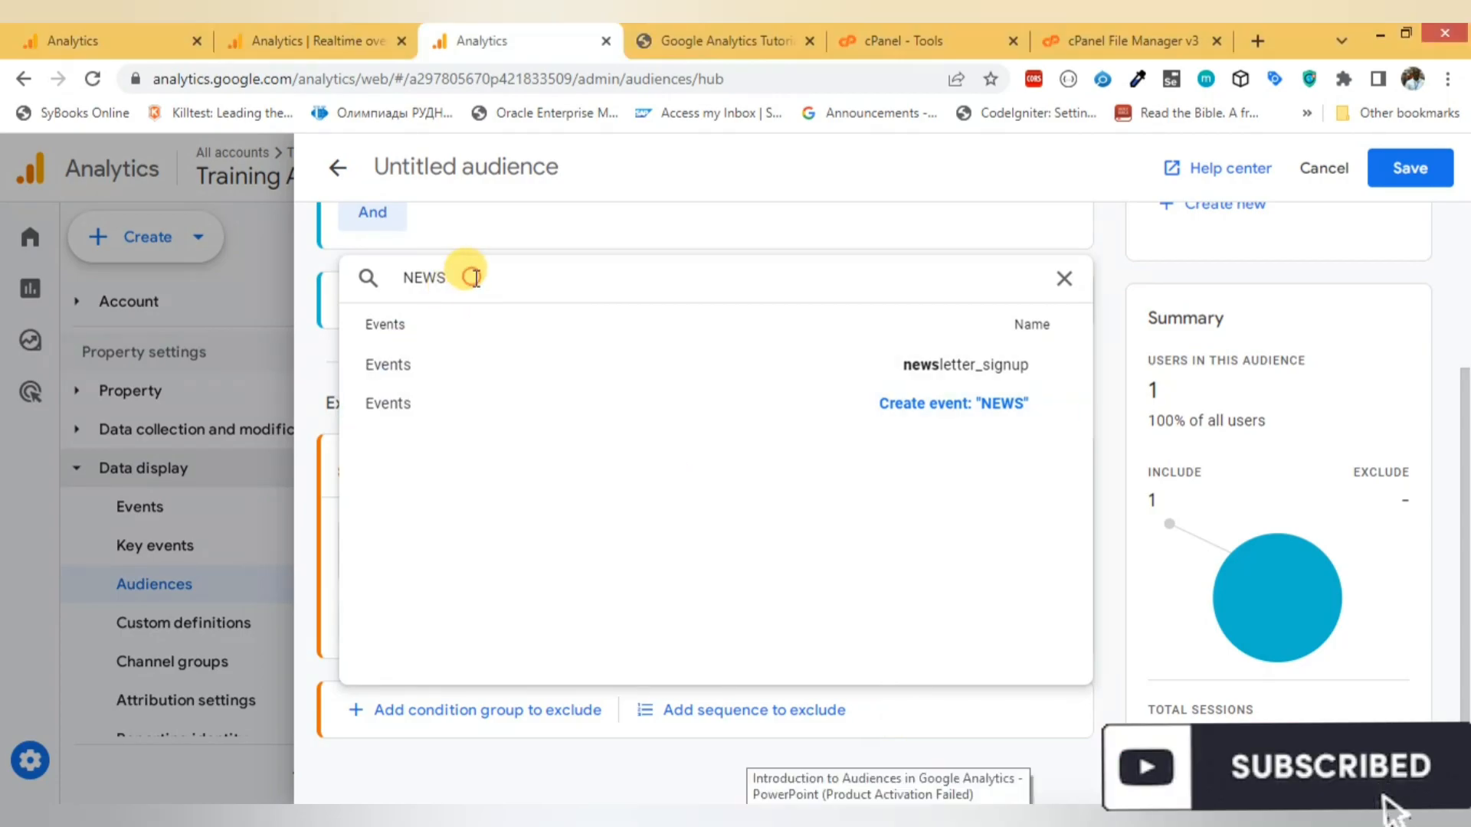
{"action": "left_click", "coordinate": [952, 377]}
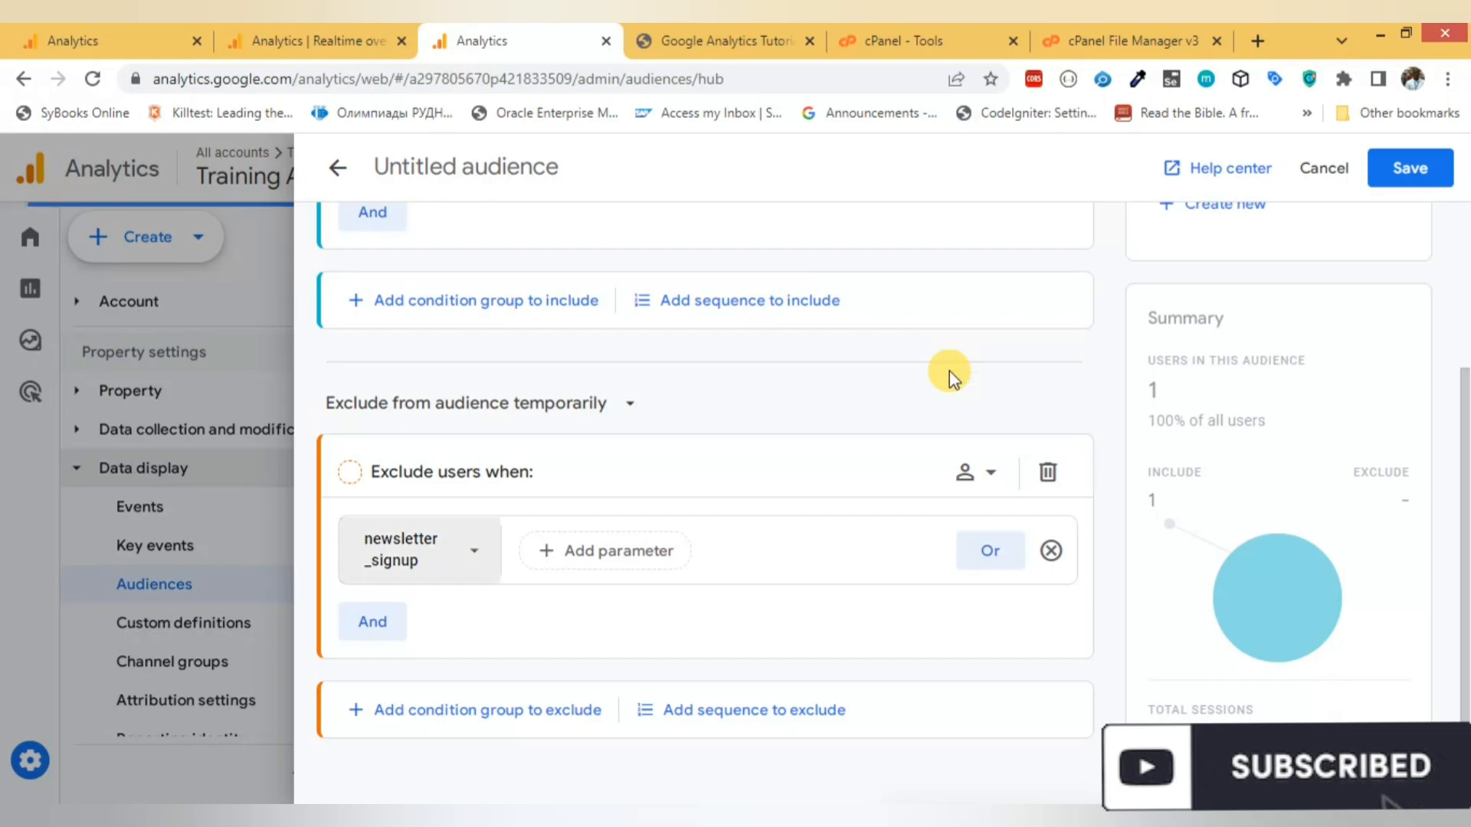
Step: Compare the include and exclude figures in the summary, and delete the newsletter_signup exclusion group
{"action": "left_click", "coordinate": [831, 816]}
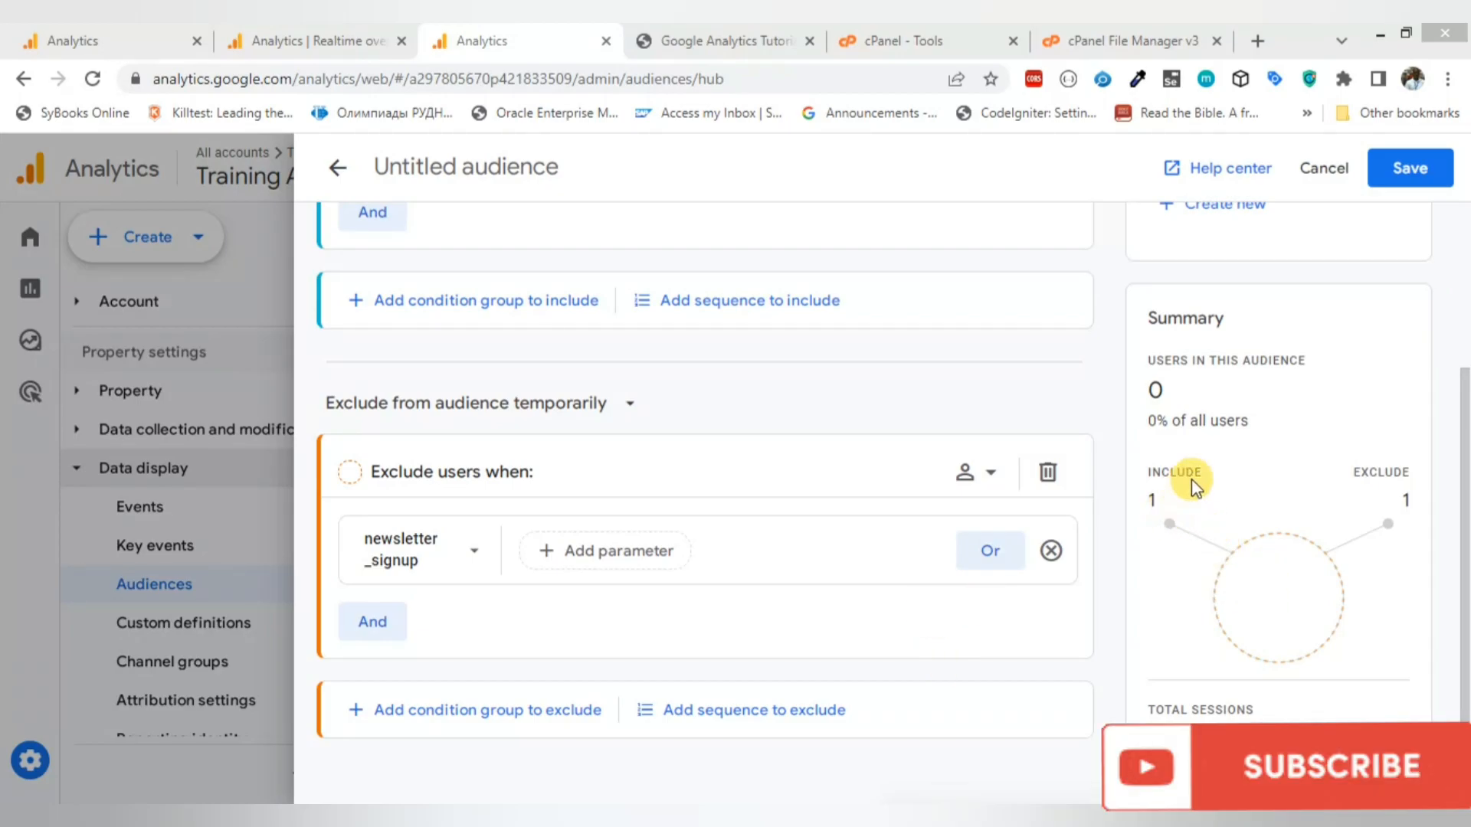
{"action": "left_click_drag", "start_coordinate": [1147, 472], "coordinate": [1200, 474]}
{"action": "left_click_drag", "start_coordinate": [1353, 472], "coordinate": [1417, 477]}
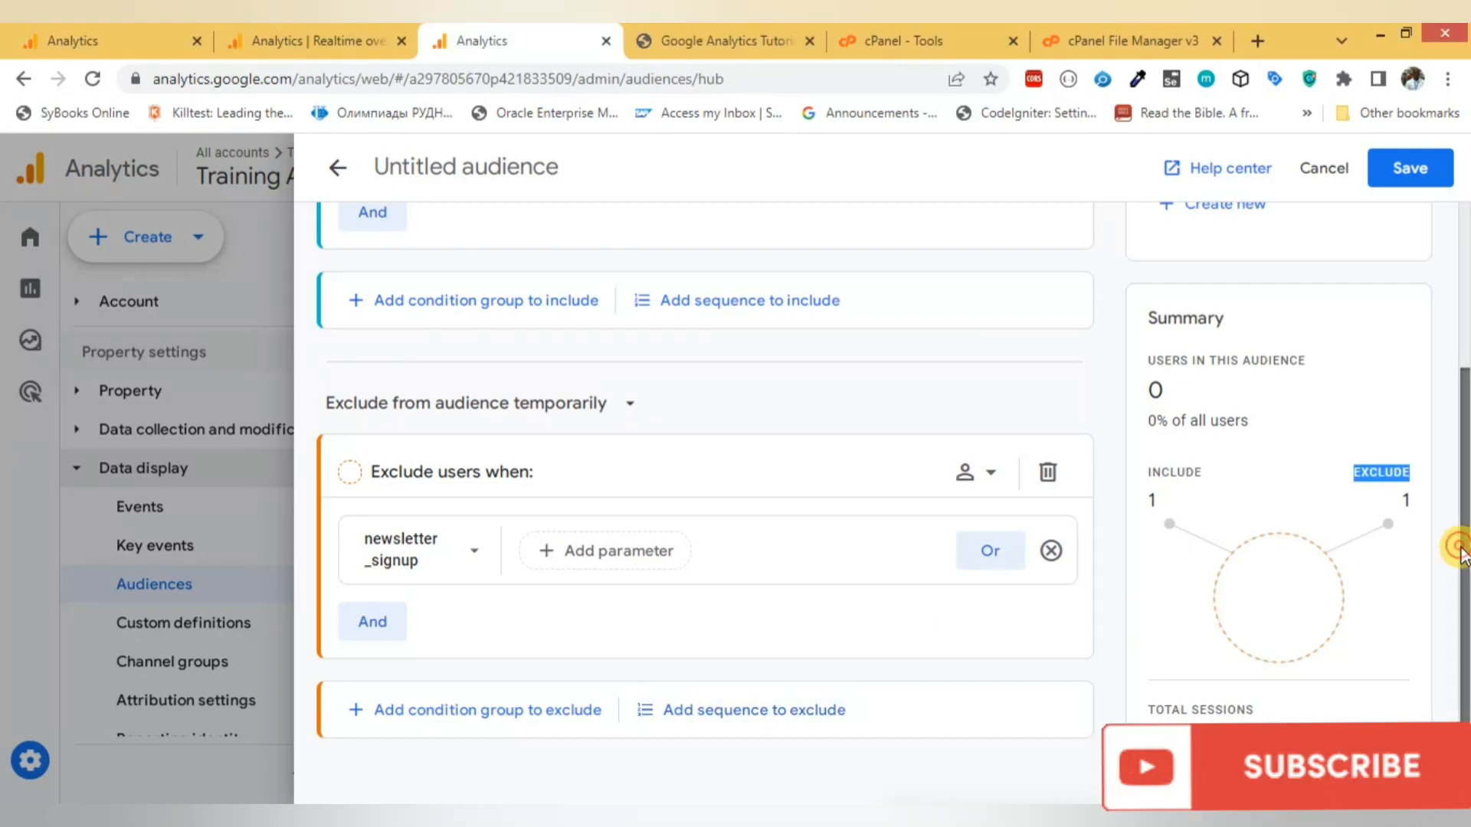
{"action": "scroll", "coordinate": [1447, 377], "scroll_direction": "up", "scroll_amount": 4}
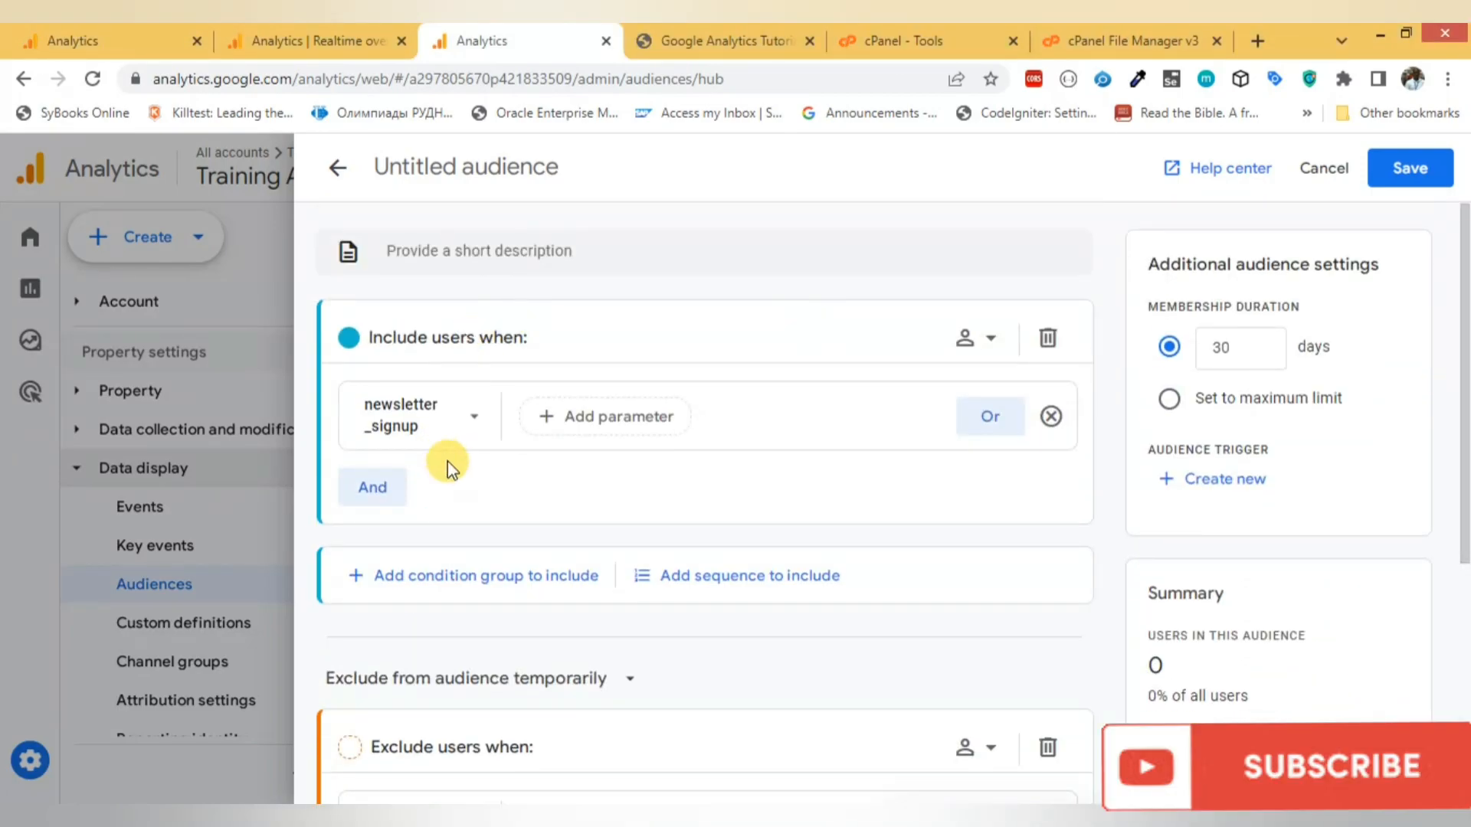
{"action": "left_click", "coordinate": [1049, 745]}
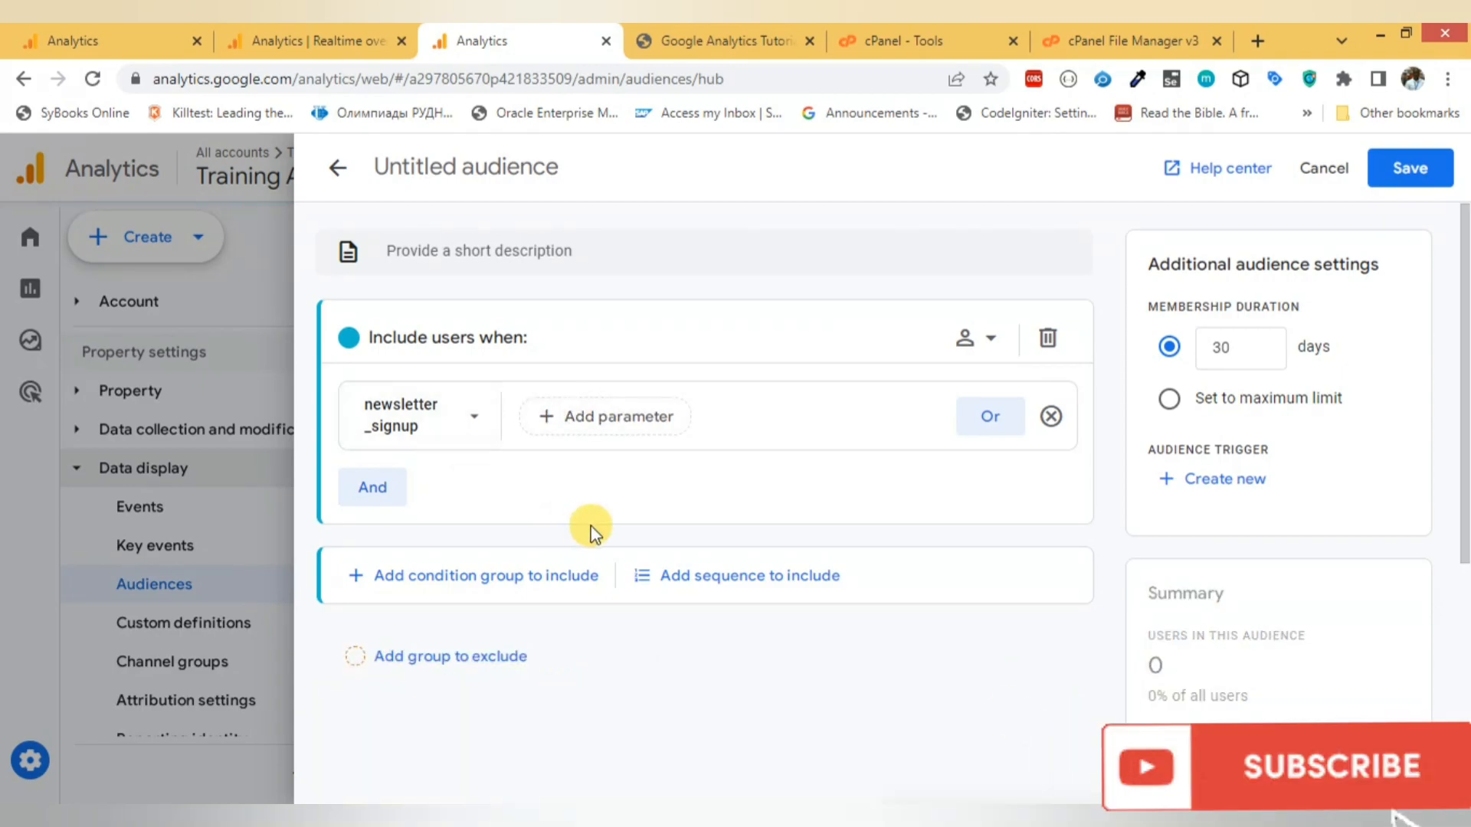
Step: Review the audience summary, set the membership duration to the maximum limit, and save the audience
{"action": "left_click_drag", "start_coordinate": [1461, 269], "coordinate": [1465, 521]}
{"action": "left_click_drag", "start_coordinate": [1189, 374], "coordinate": [1314, 475]}
{"action": "left_click", "coordinate": [1314, 477]}
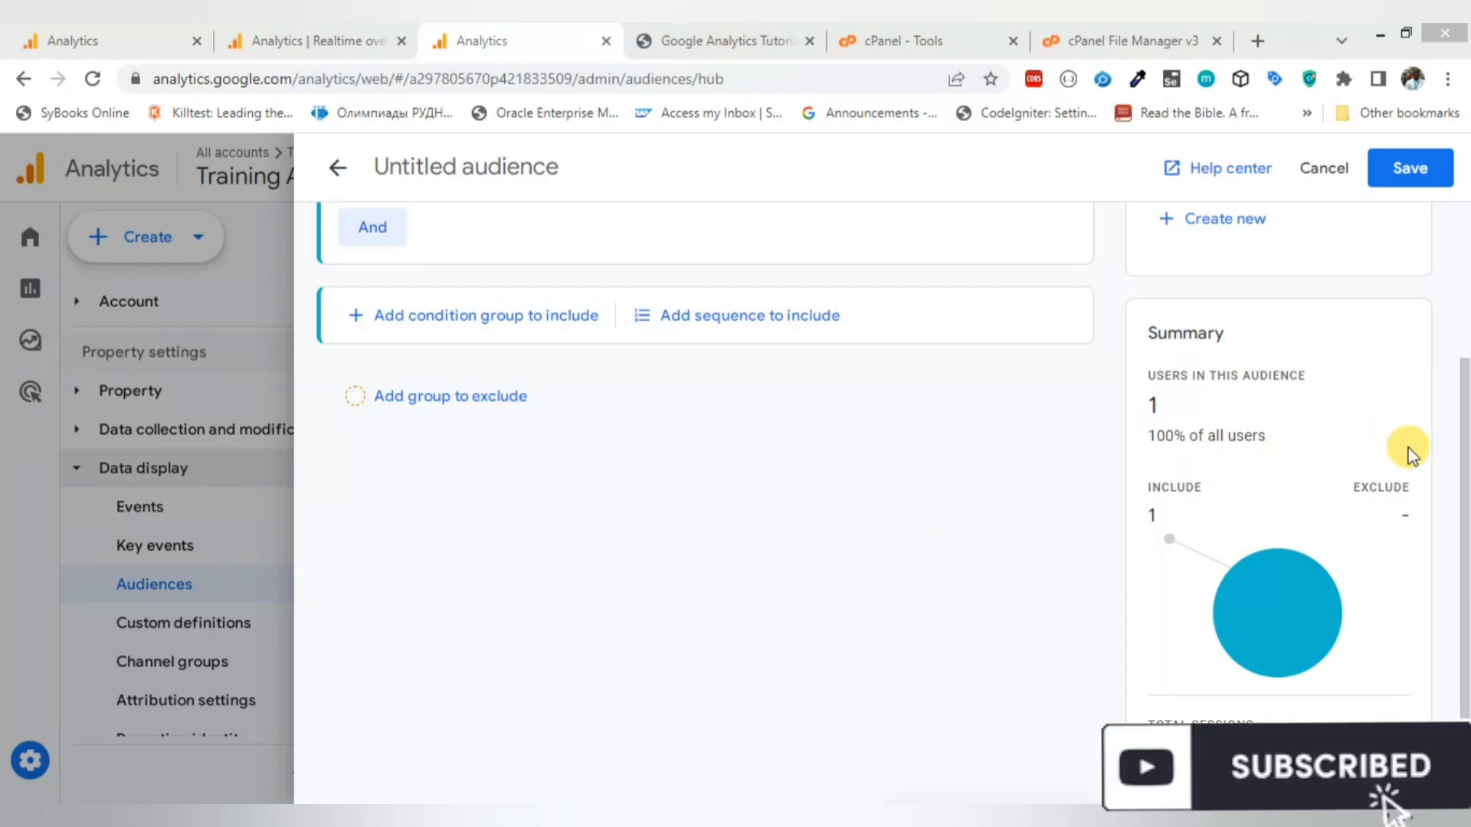
{"action": "left_click_drag", "start_coordinate": [1460, 437], "coordinate": [1463, 279]}
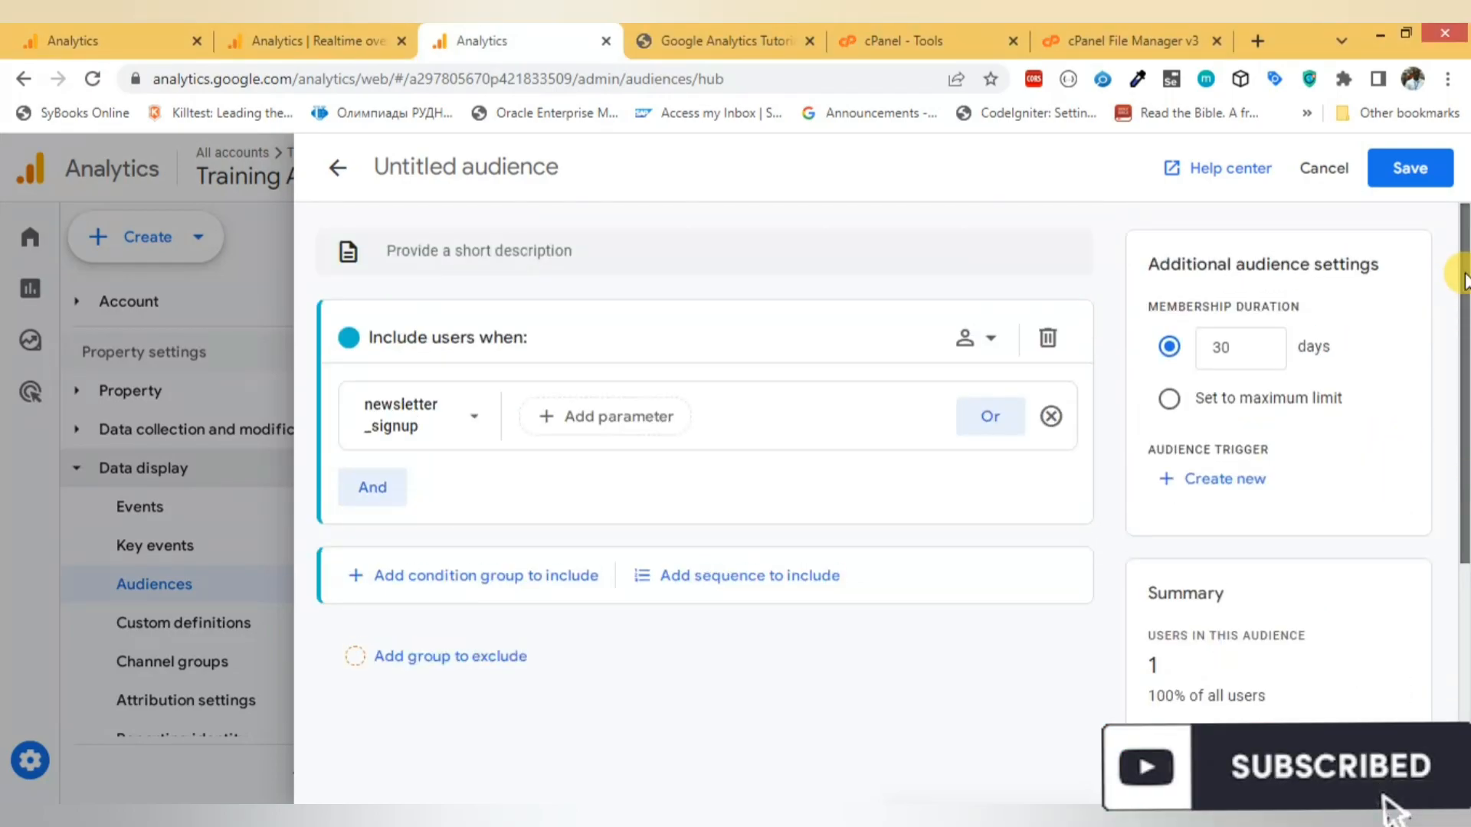
{"action": "left_click", "coordinate": [1170, 399]}
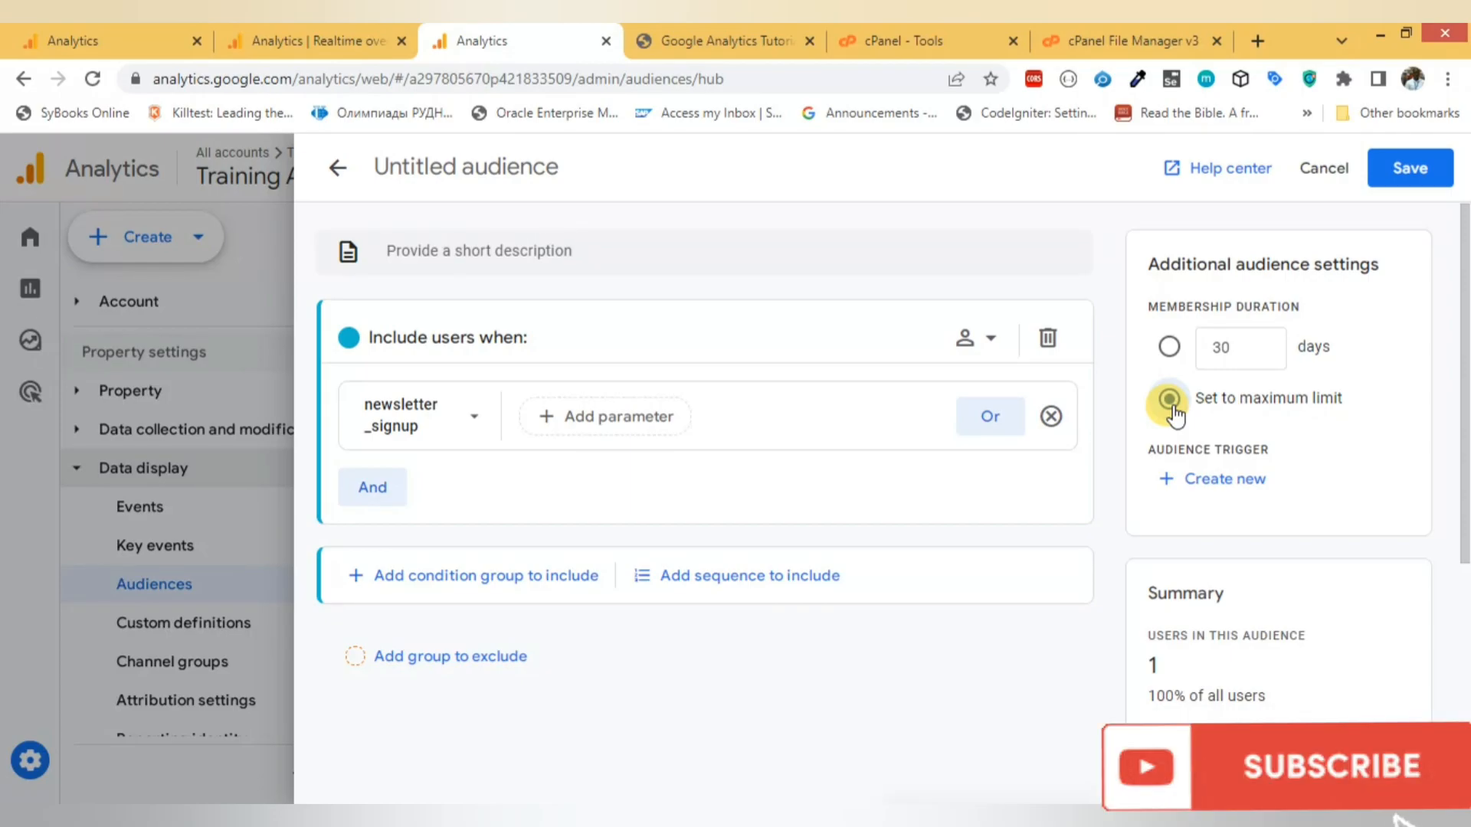
{"action": "left_click", "coordinate": [1392, 173]}
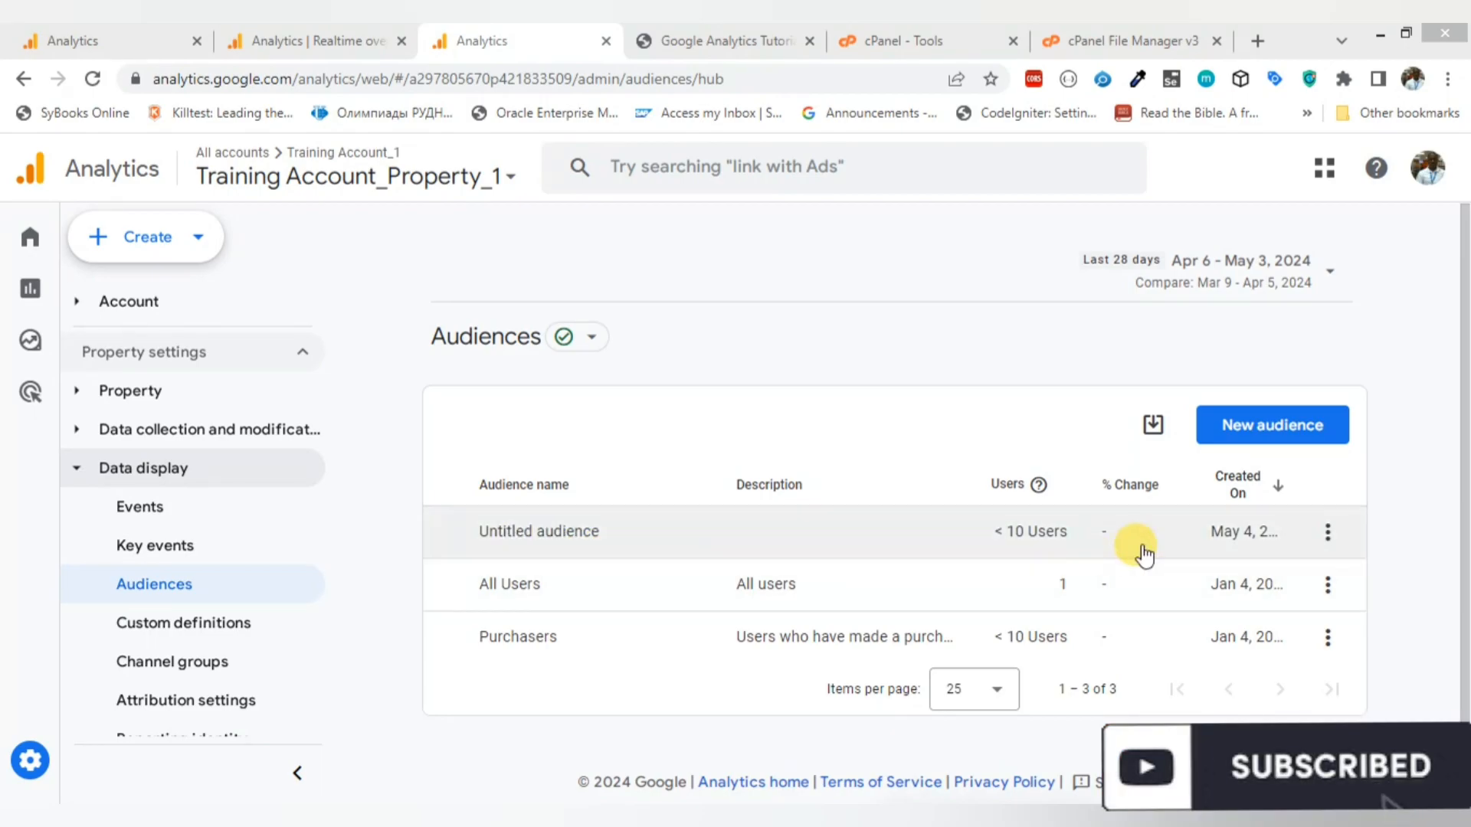
Step: Edit the saved untitled audience to rename it Newsletter, and save the change
{"action": "left_click", "coordinate": [1326, 540]}
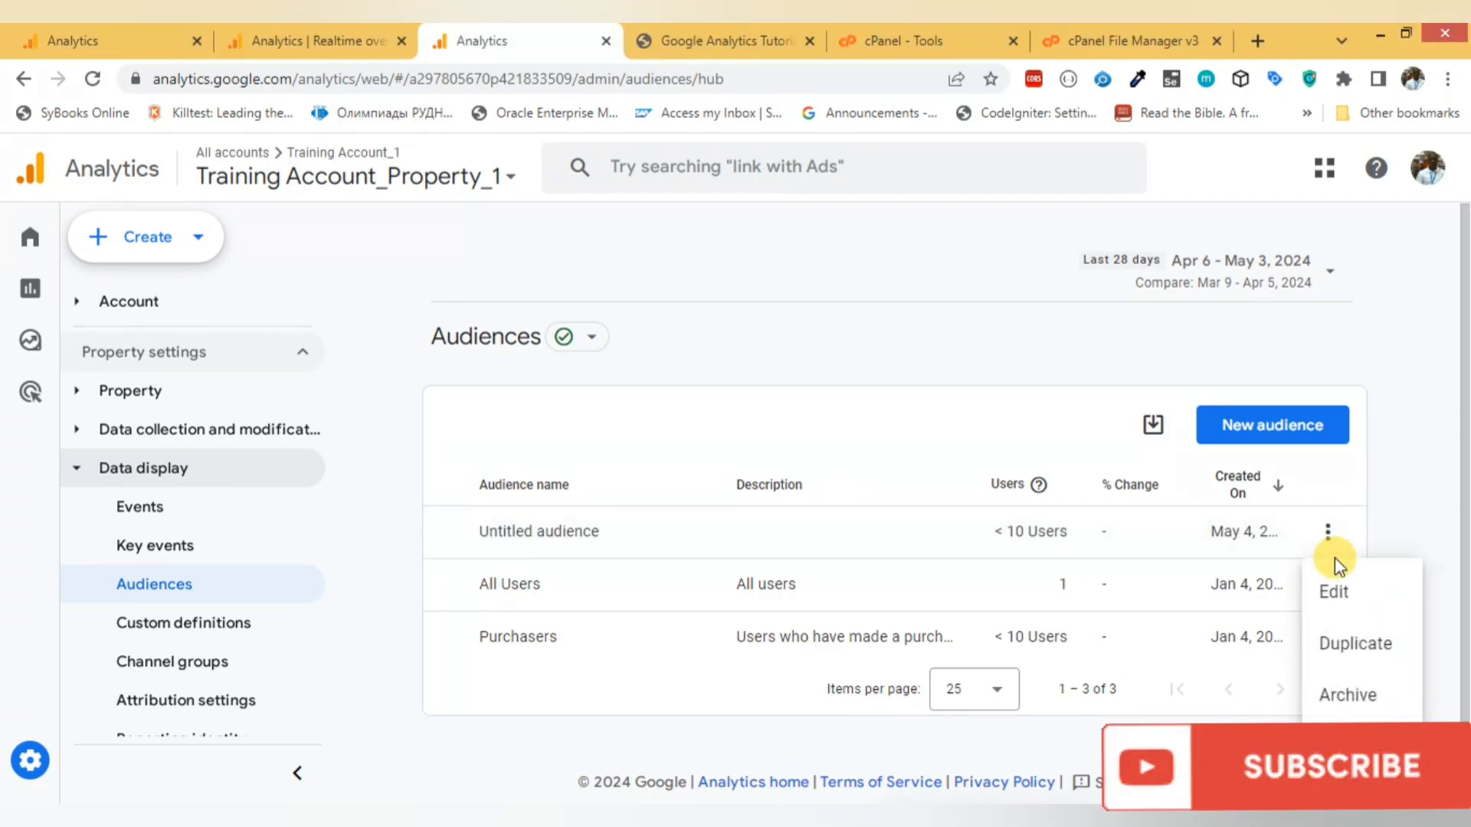
{"action": "left_click", "coordinate": [1340, 596]}
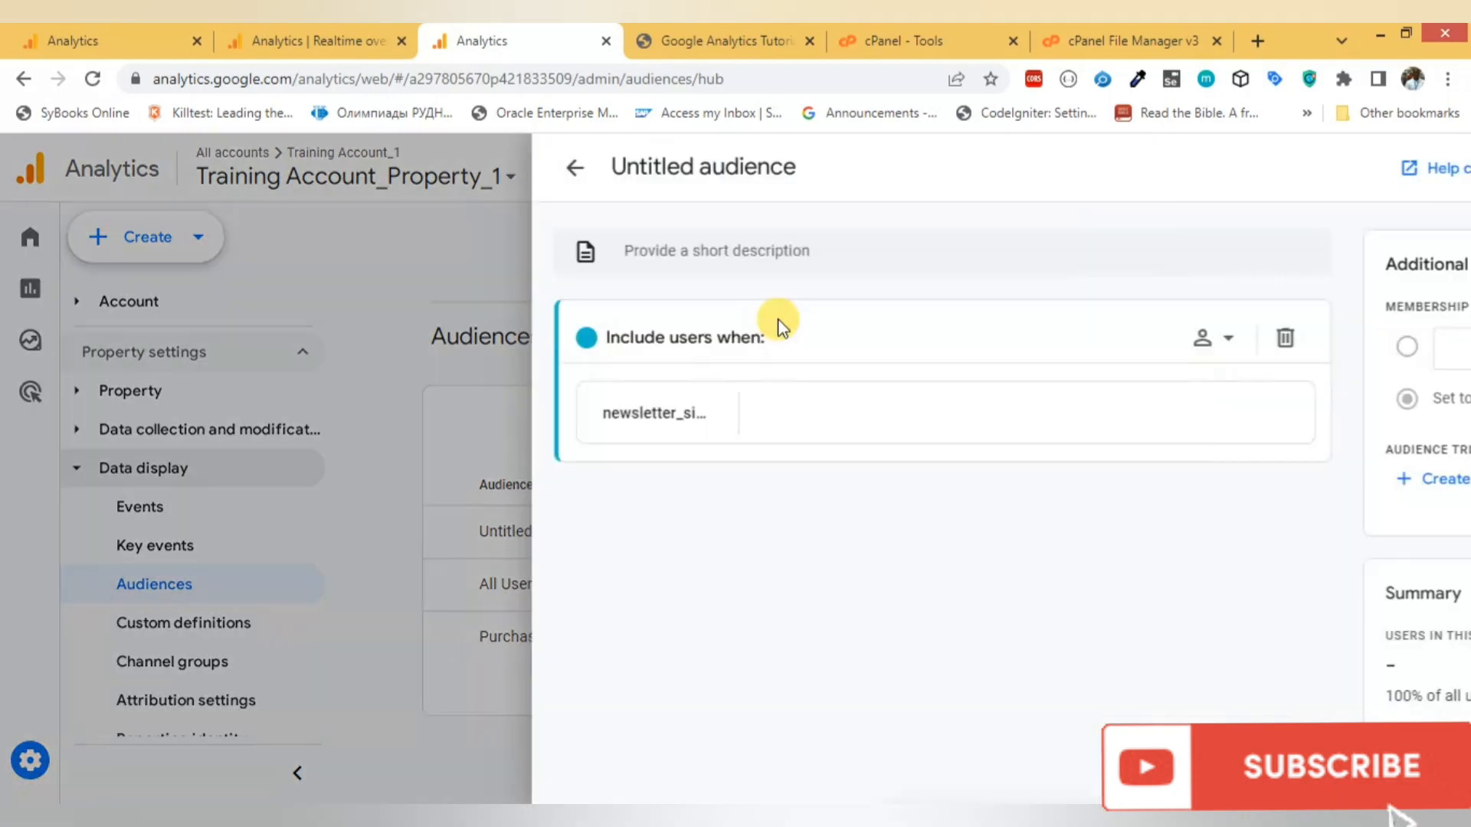
{"action": "left_click", "coordinate": [437, 169]}
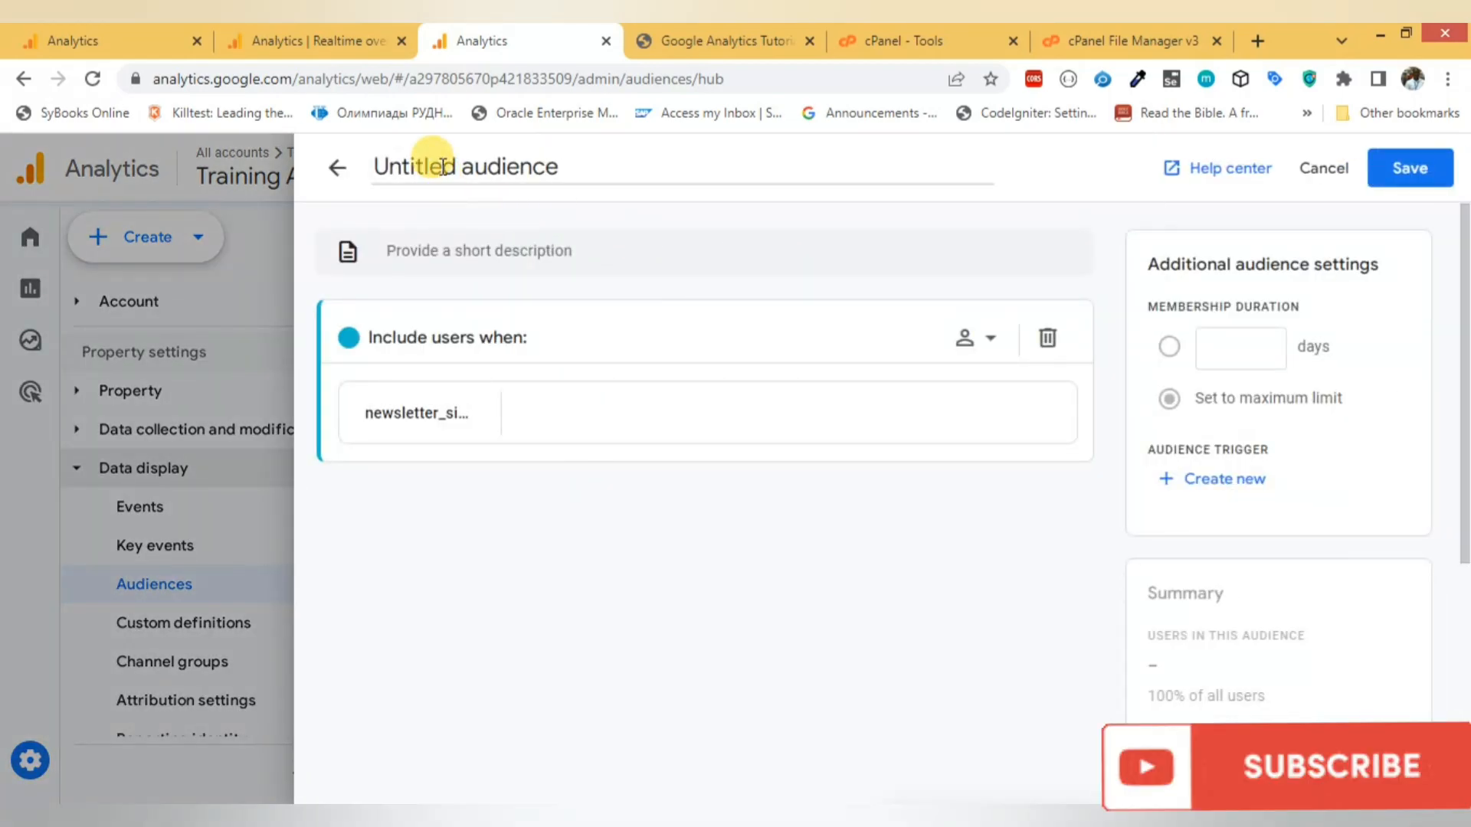
{"action": "type", "text": "News"}
{"action": "key", "text": "BackSpace"}
{"action": "type", "text": "letter"}
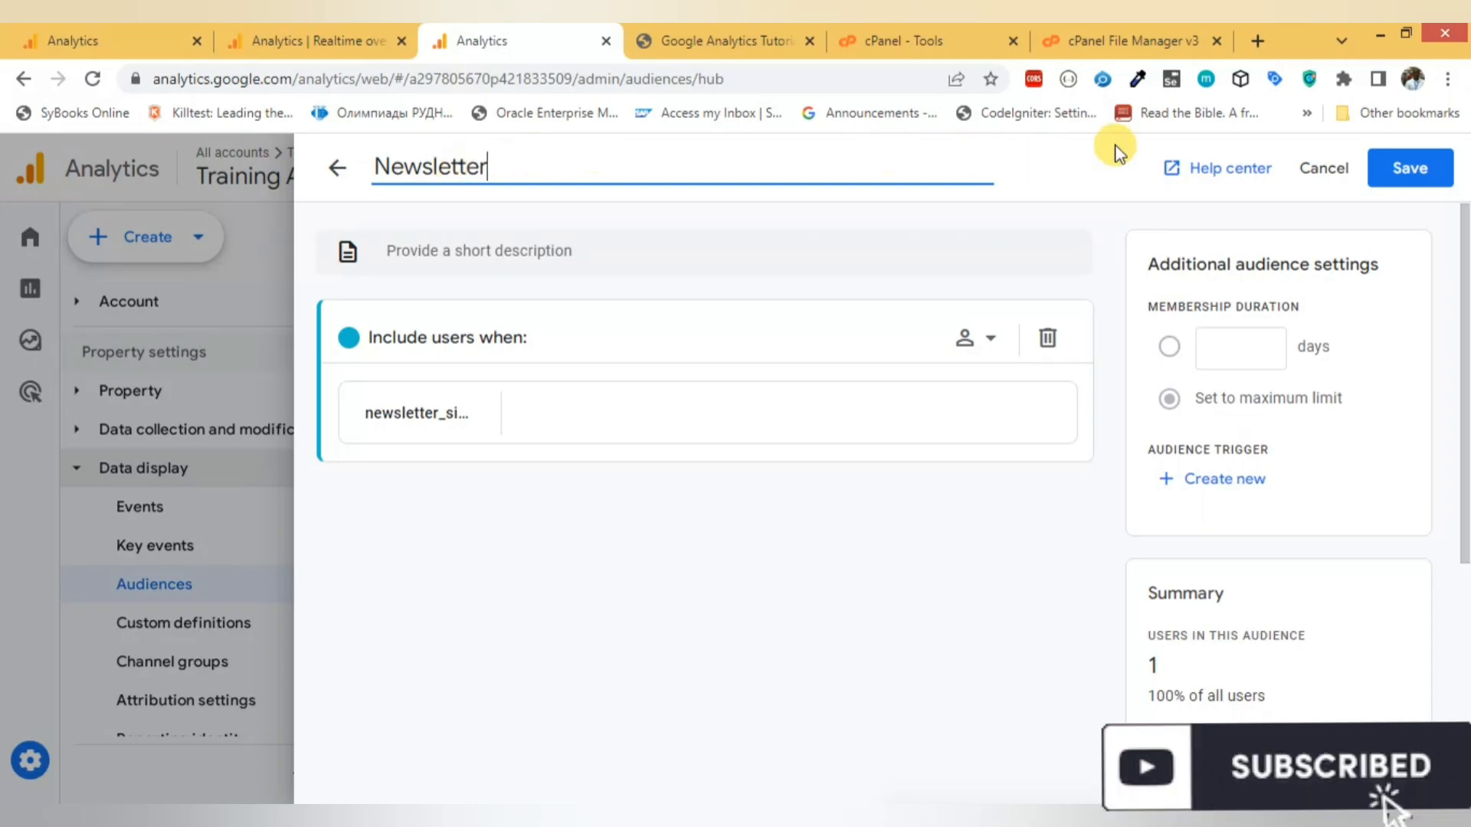
{"action": "left_click", "coordinate": [1414, 184]}
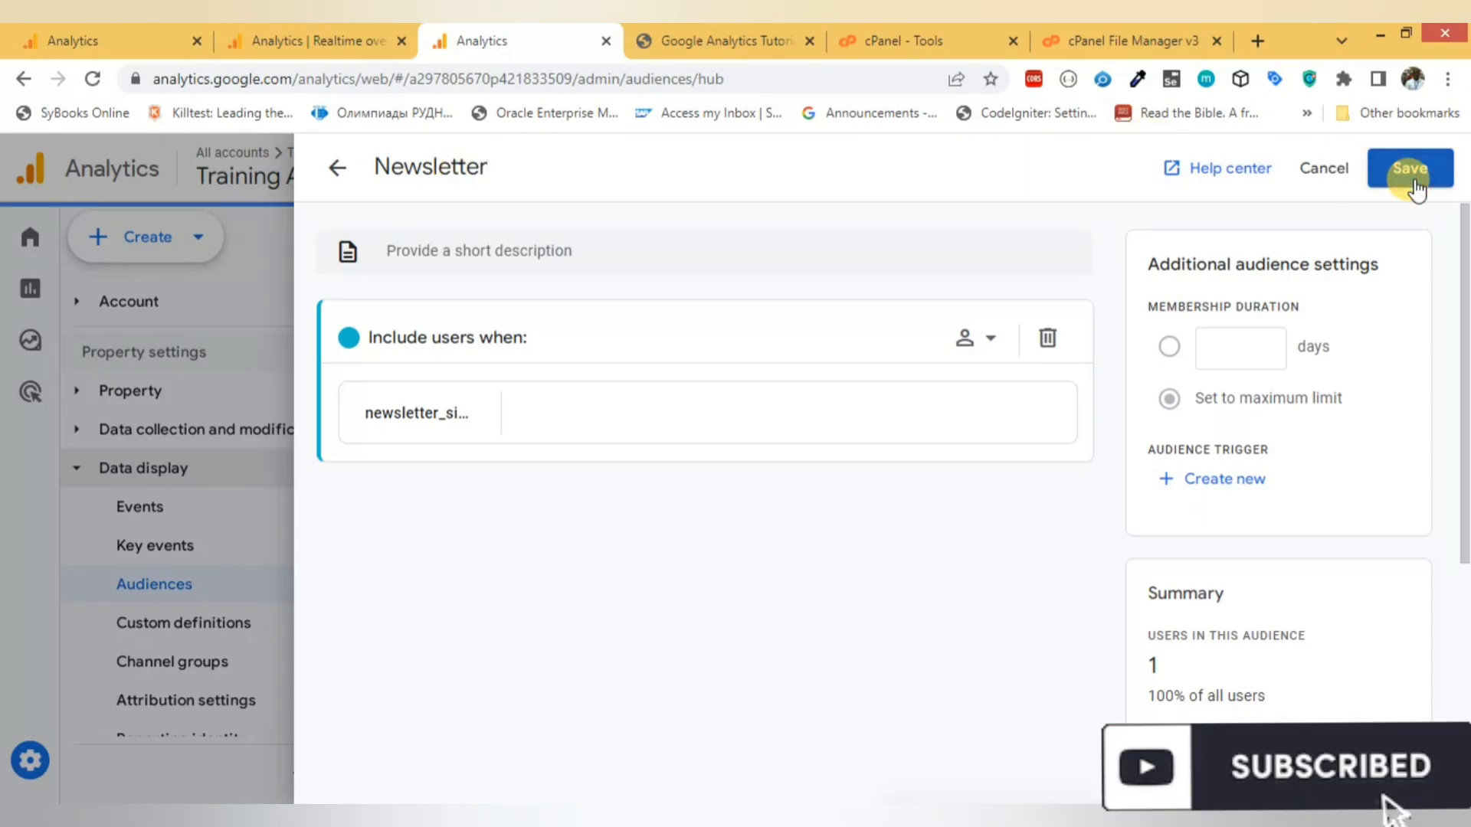